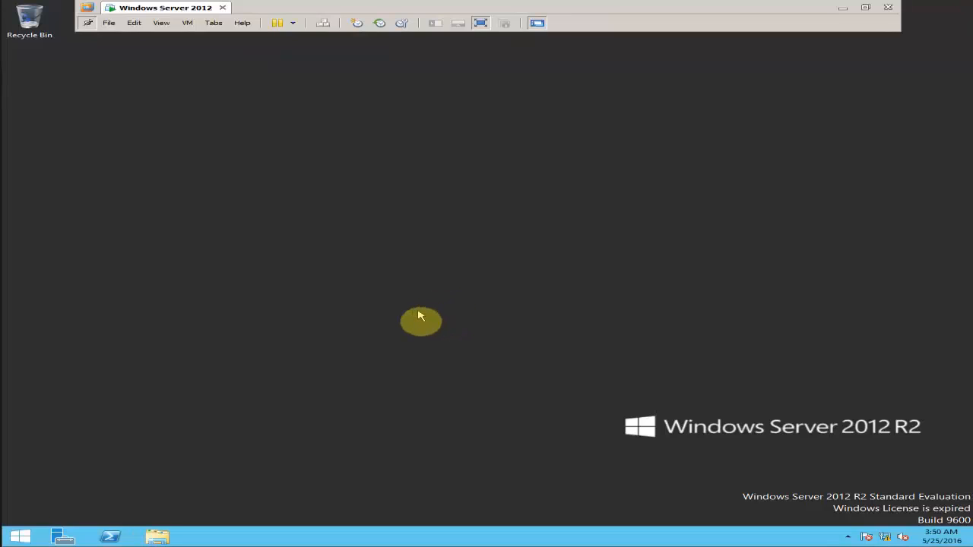
# Step: Launch Server Manager from the taskbar inside the Windows Server 2012 R2 virtual machine
pyautogui.click(56, 536)
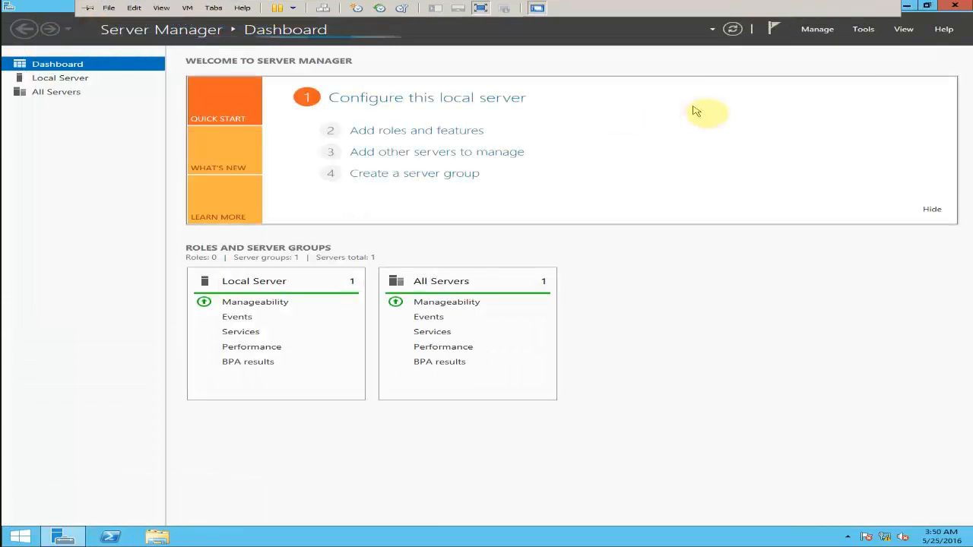
# Step: Open Active Directory Users and Computers from Tools, resize its window, and select hadis.local
pyautogui.click(863, 30)
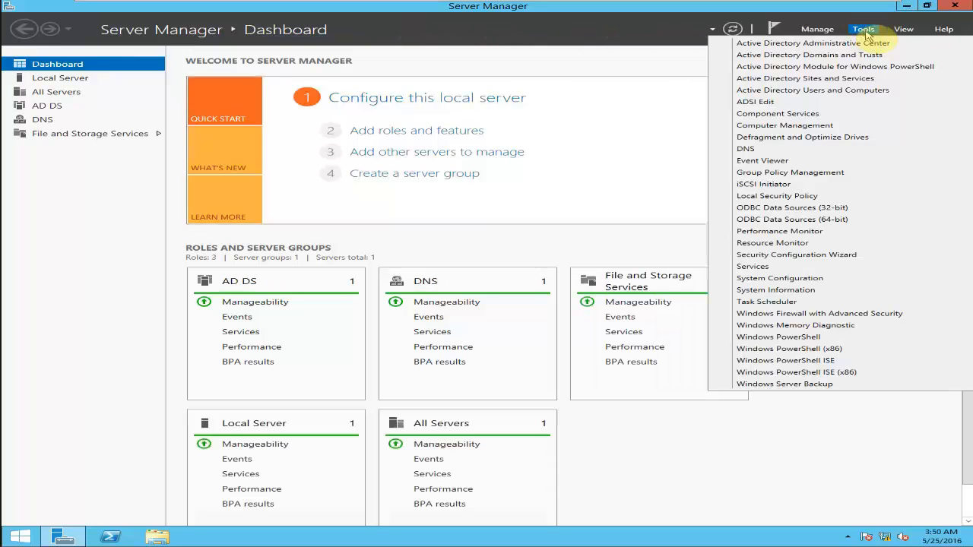
pyautogui.click(895, 93)
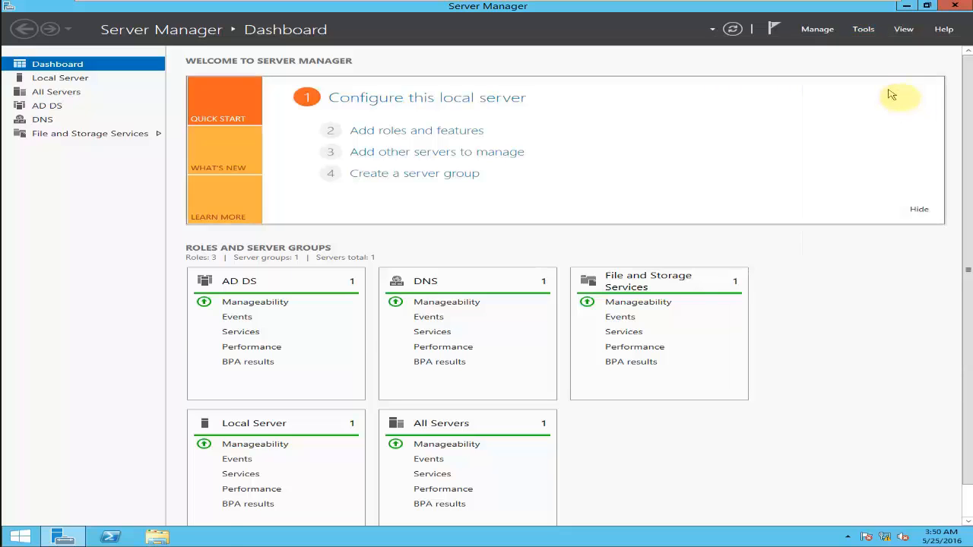
pyautogui.doubleClick(517, 52)
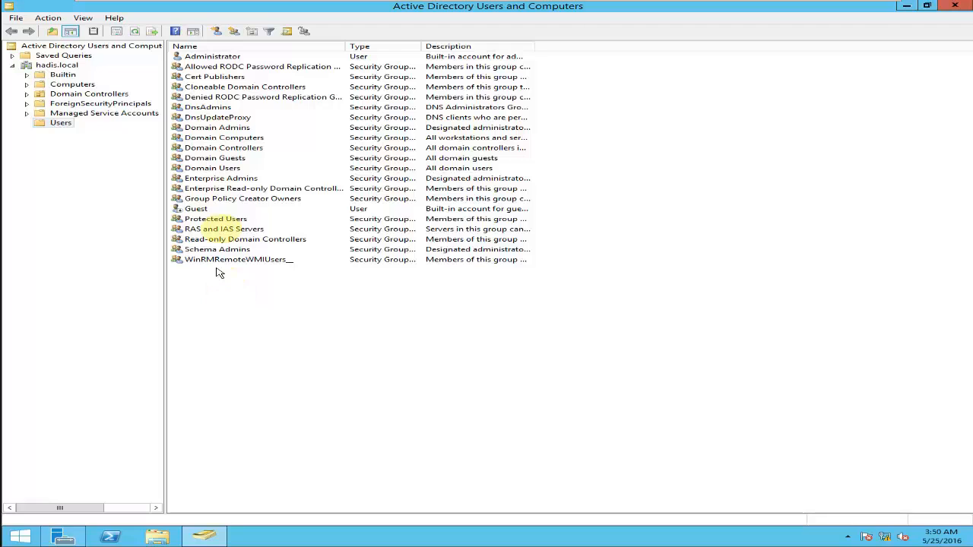
pyautogui.moveTo(279, 6); pyautogui.dragTo(355, 66)
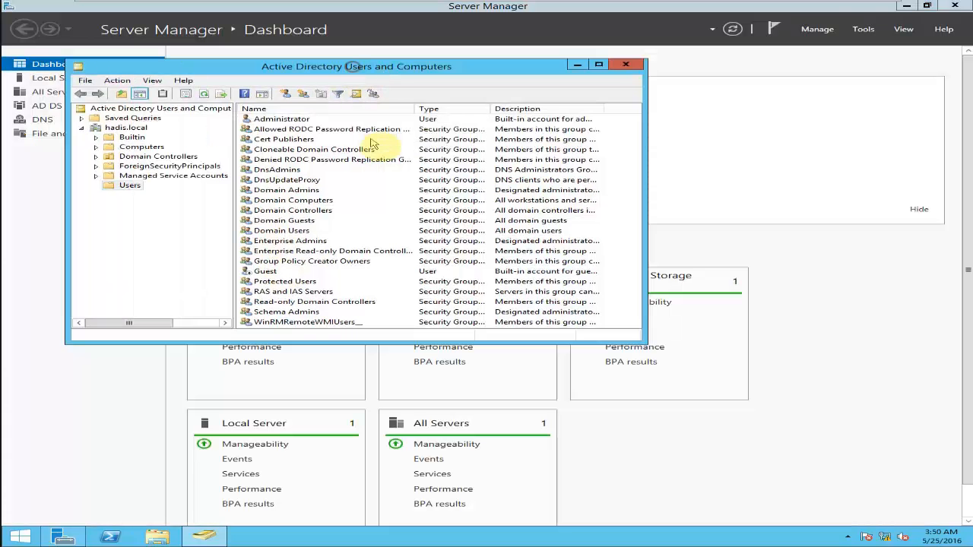
pyautogui.moveTo(643, 342); pyautogui.dragTo(804, 463)
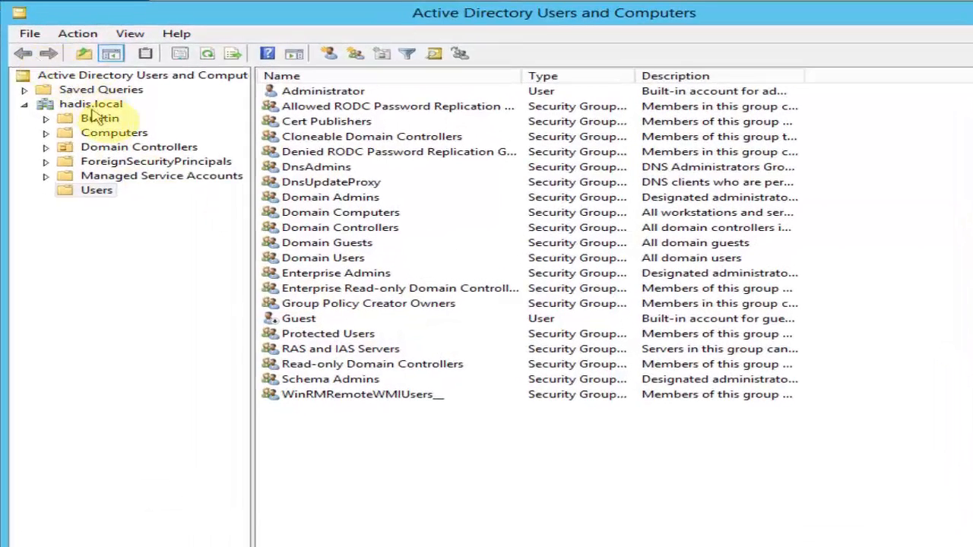
pyautogui.click(101, 104)
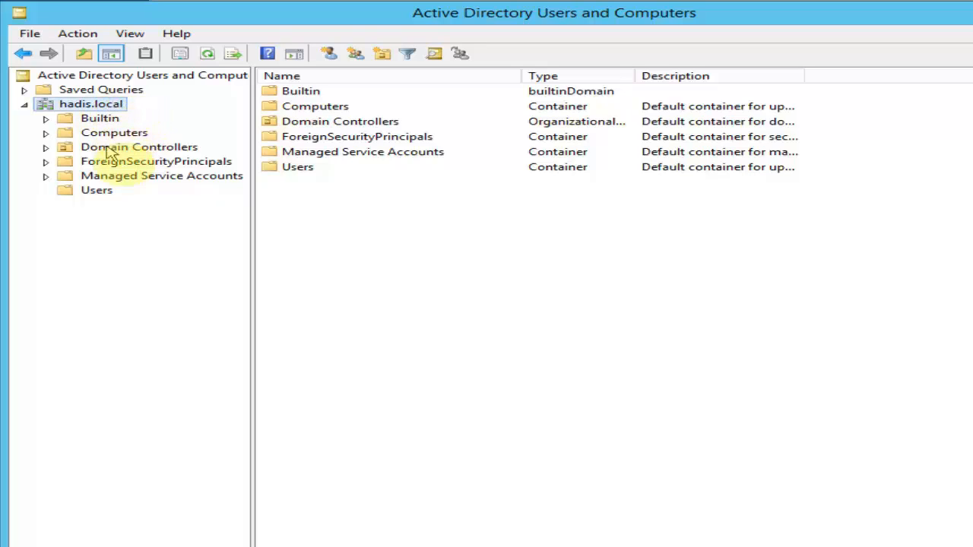
# Step: Browse Users (Administrator, Enterprise Admins, Schema Admins), then Builtin and Computers, and return to Users
pyautogui.click(98, 191)
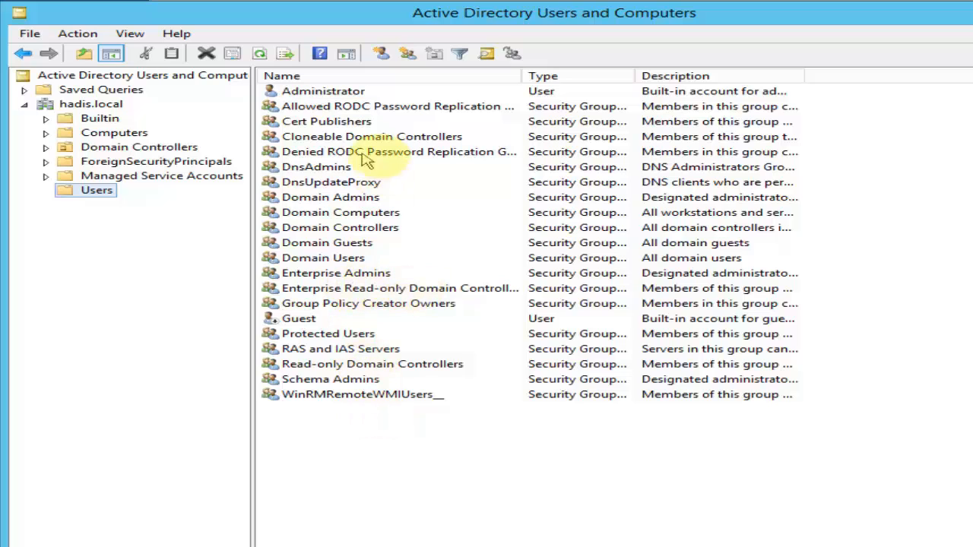
pyautogui.click(371, 95)
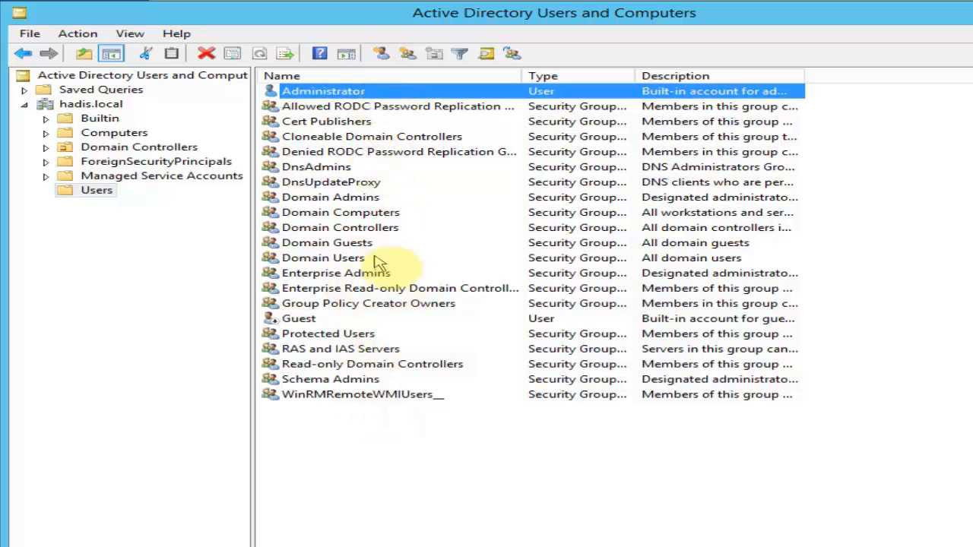
pyautogui.click(380, 279)
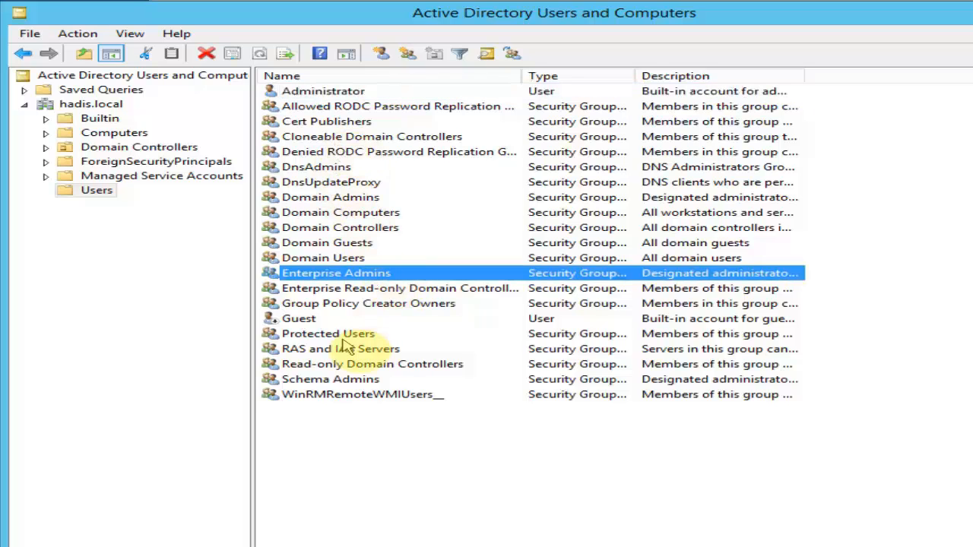
pyautogui.click(354, 380)
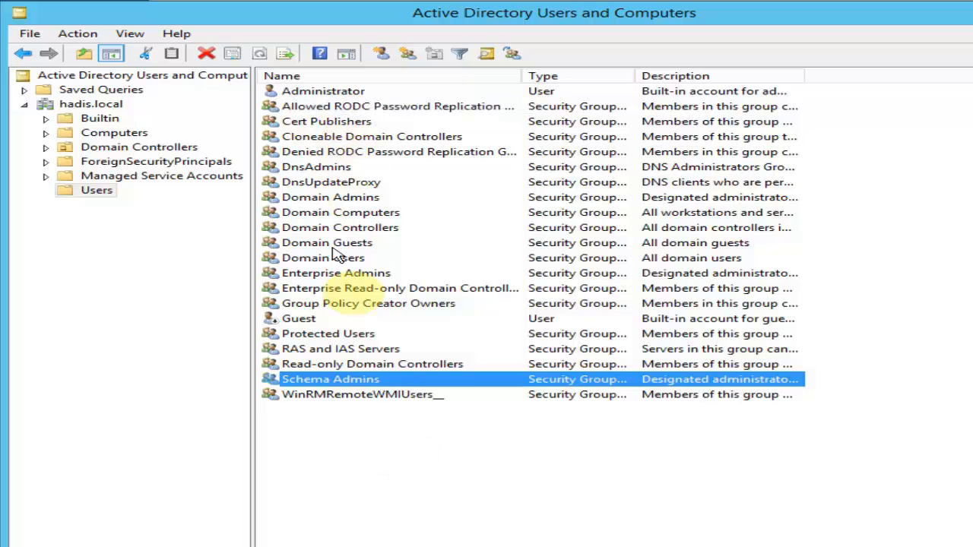
pyautogui.click(101, 119)
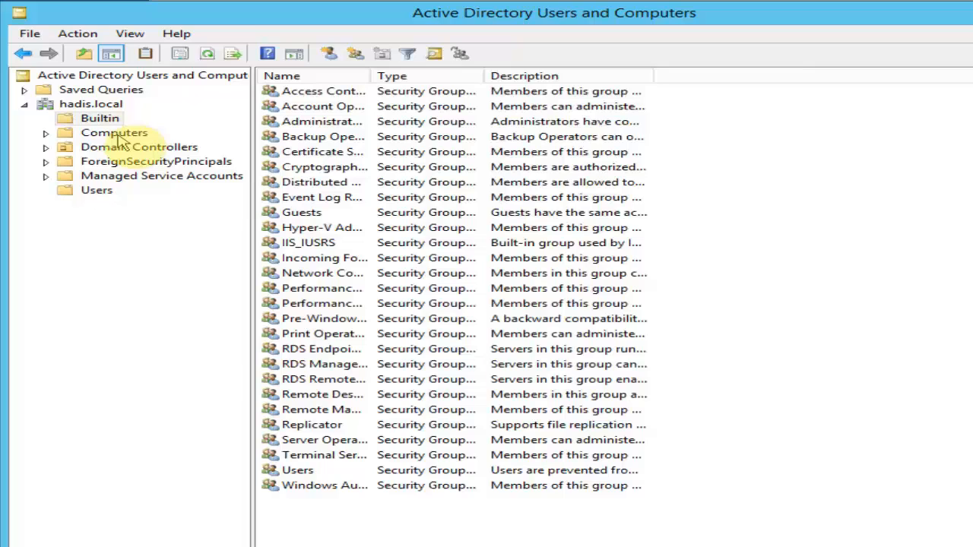
pyautogui.click(115, 134)
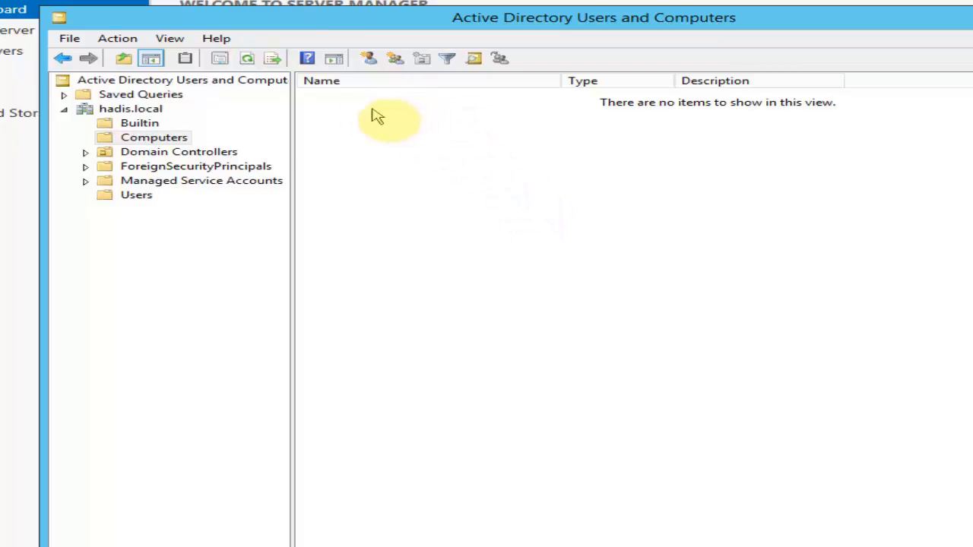
pyautogui.click(136, 195)
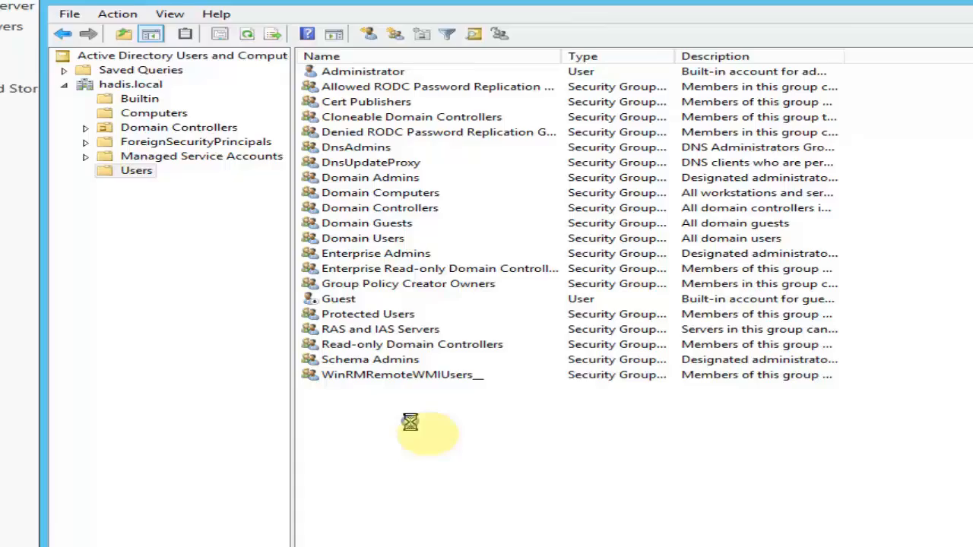
# Step: Start a new user in Users, entering the user's first name and logon name
pyautogui.rightClick(411, 449)
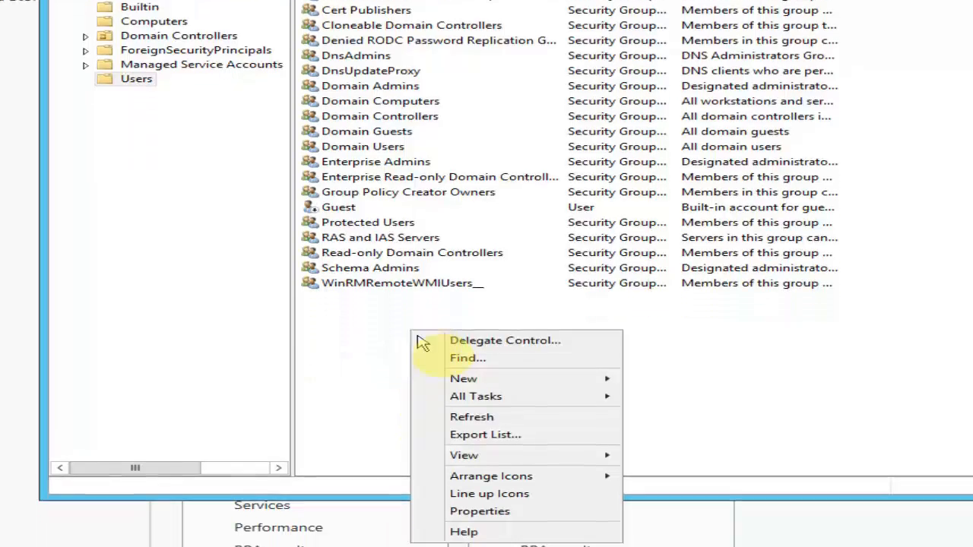
pyautogui.moveTo(543, 311)
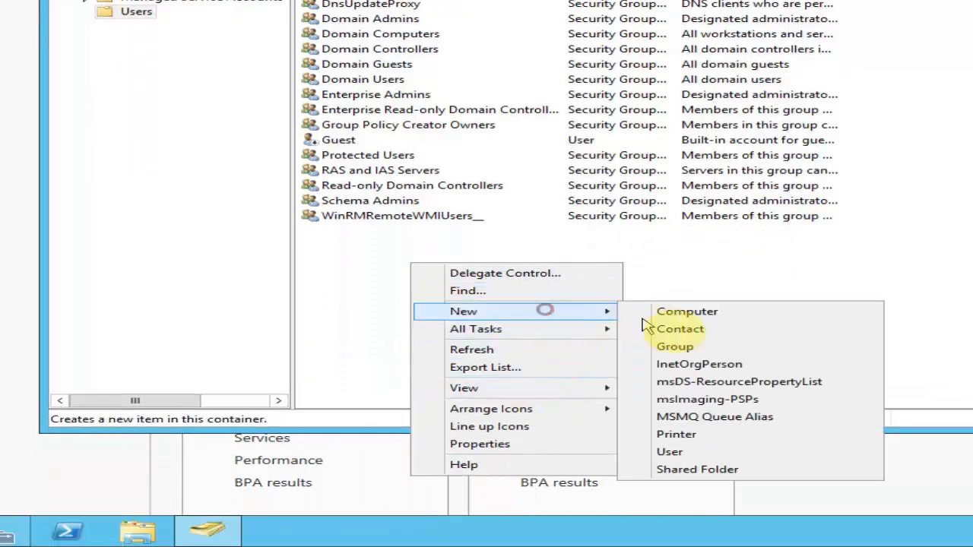
pyautogui.click(698, 451)
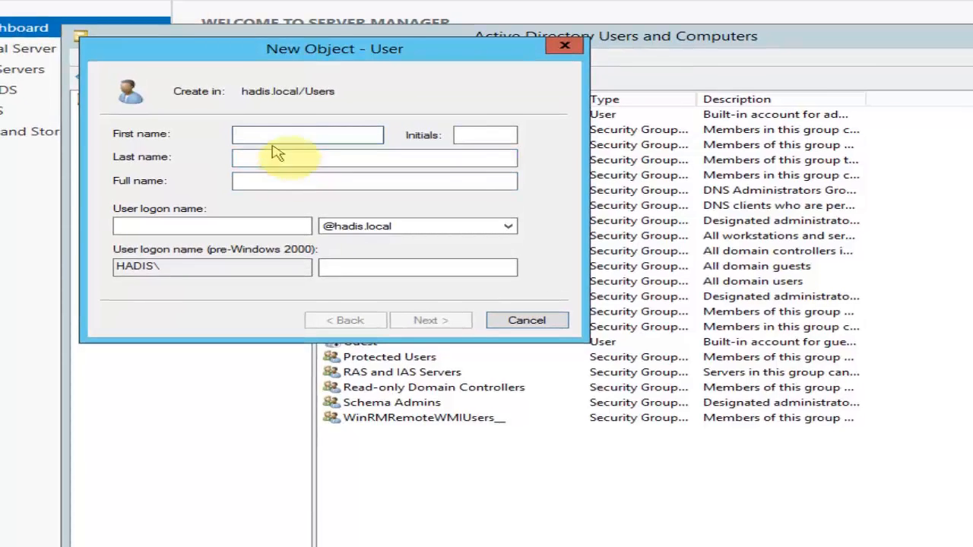
pyautogui.write('talha')
pyautogui.press('Tab')
pyautogui.press('Tab')
pyautogui.press('Tab')
pyautogui.press('Tab')
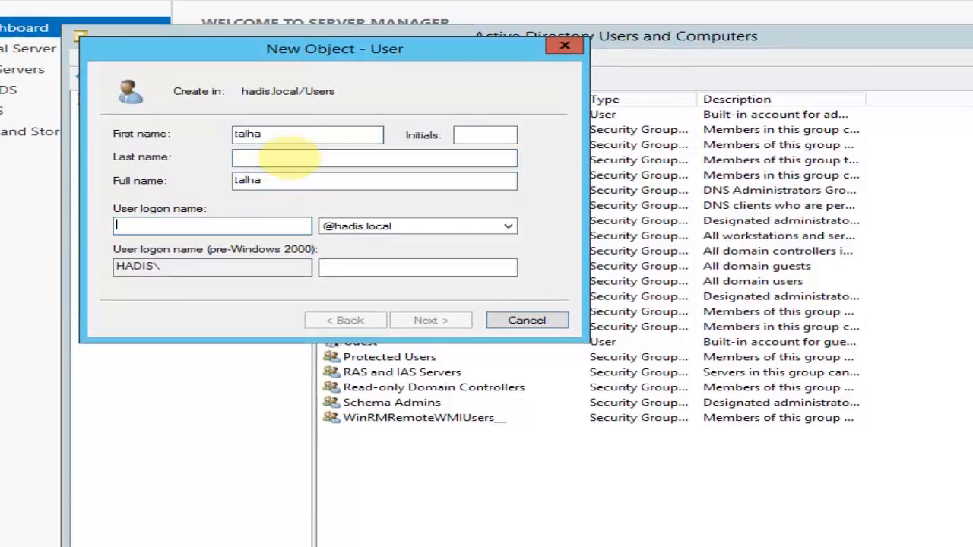
pyautogui.write('talha')
pyautogui.press('Return')
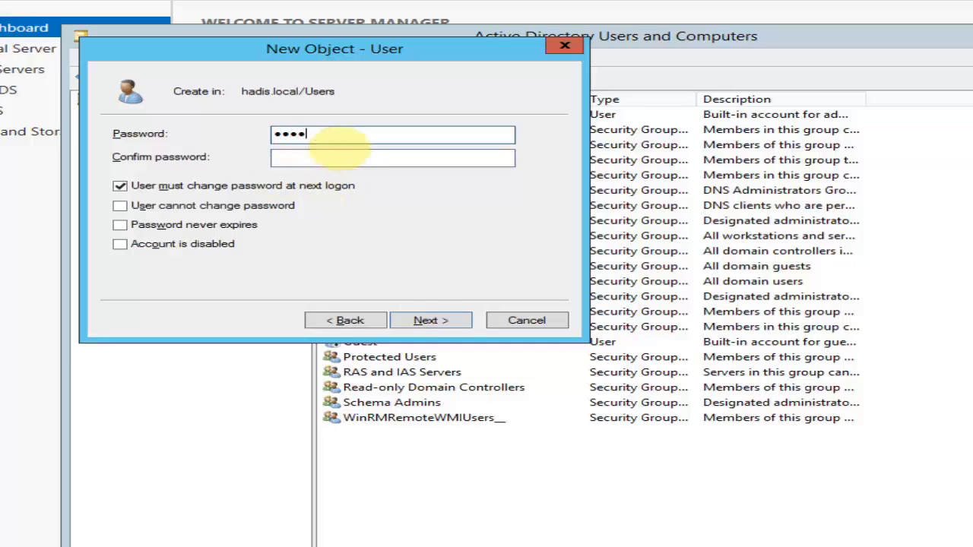
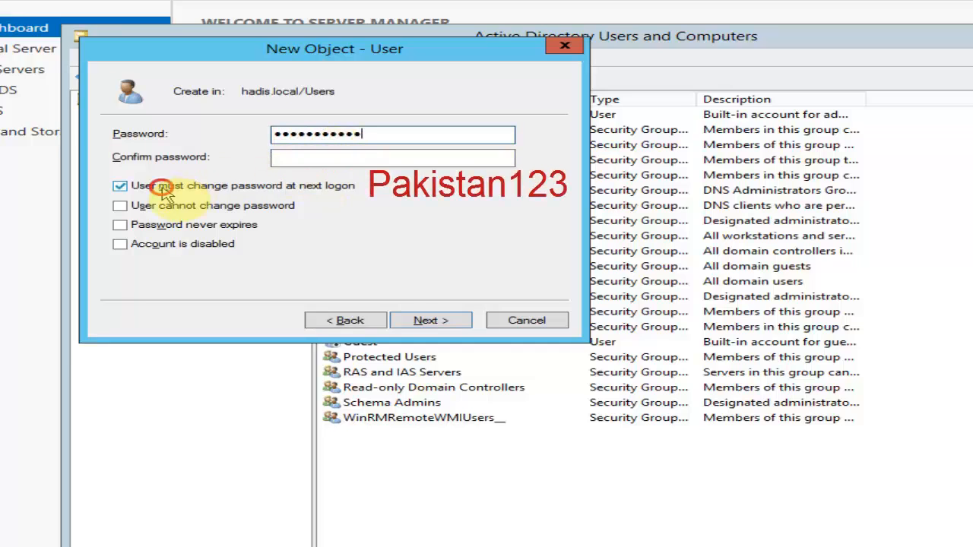
# Step: Set the user's password with no change at next logon, user cannot change it, and finish
pyautogui.click(119, 185)
pyautogui.click(275, 155)
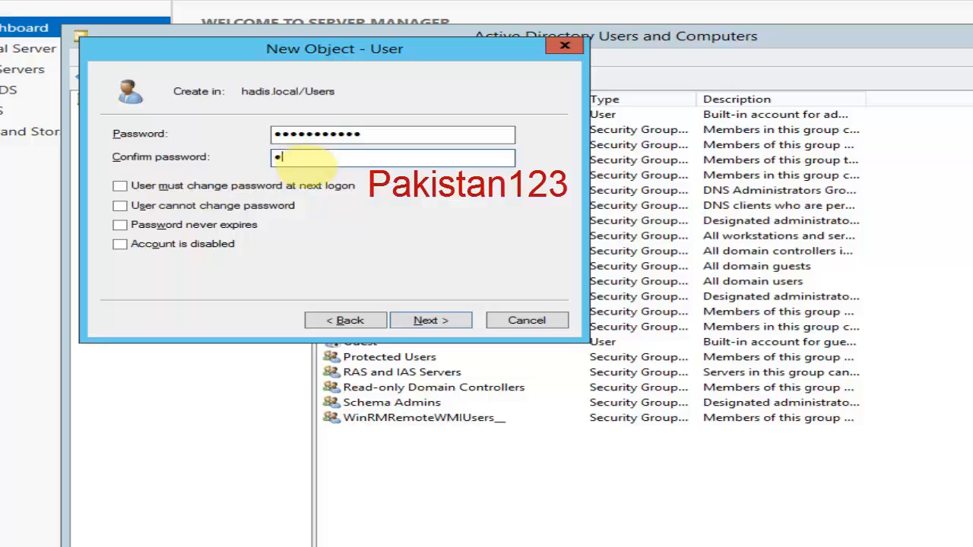
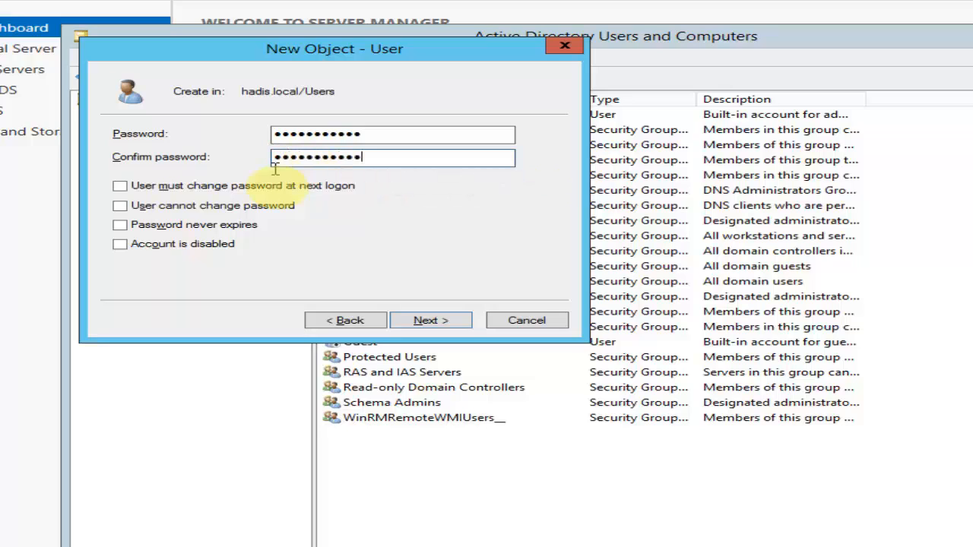
pyautogui.click(214, 208)
pyautogui.click(423, 322)
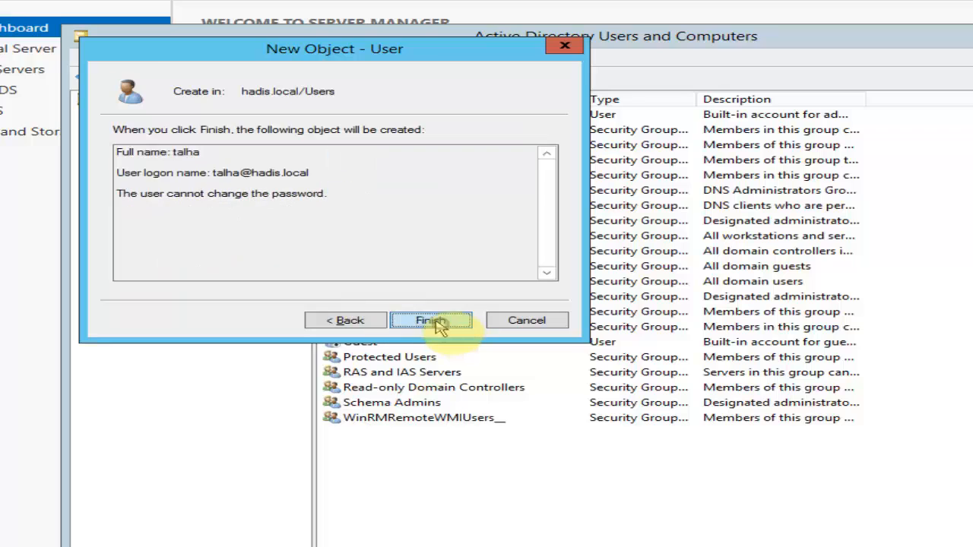
pyautogui.click(444, 324)
pyautogui.click(446, 462)
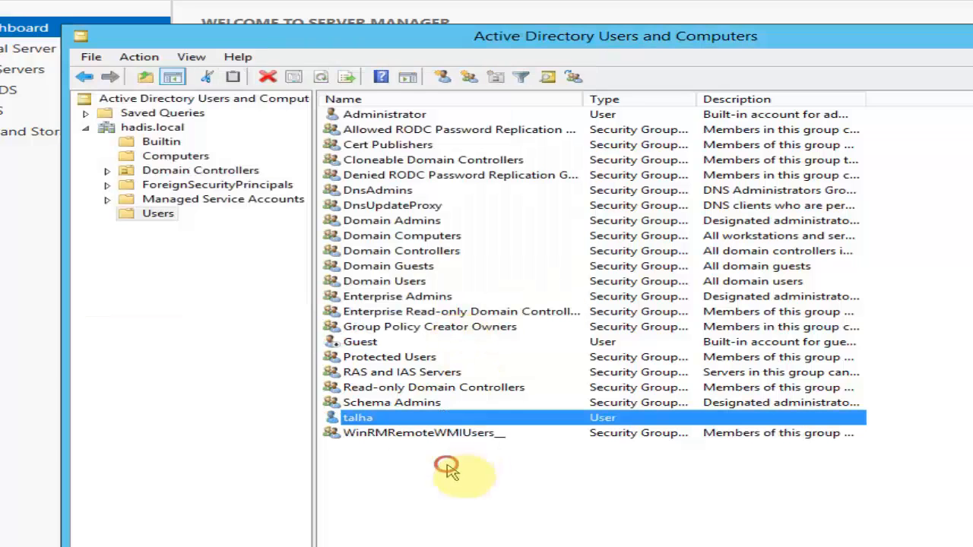
# Step: Choose New > Organizational Unit on the hadis.local domain
pyautogui.click(386, 419)
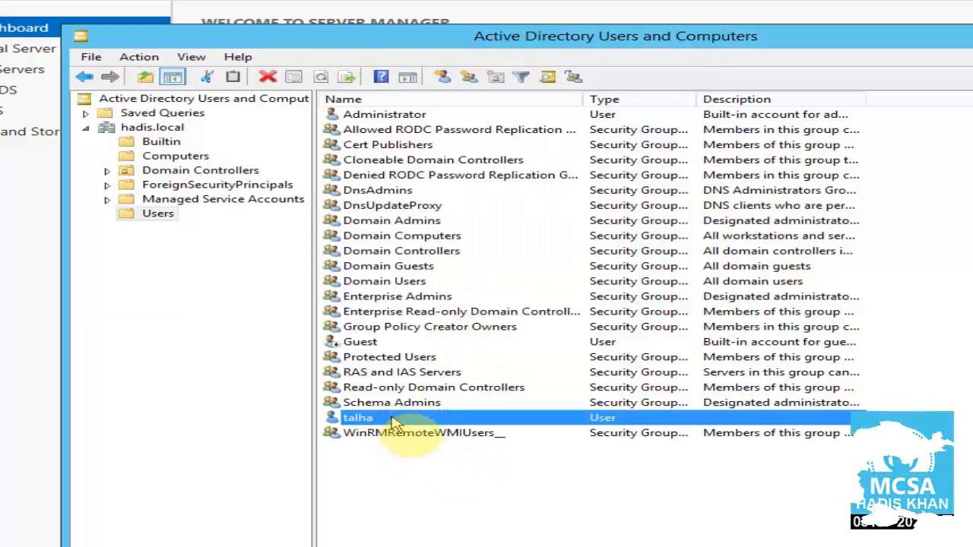
pyautogui.click(266, 392)
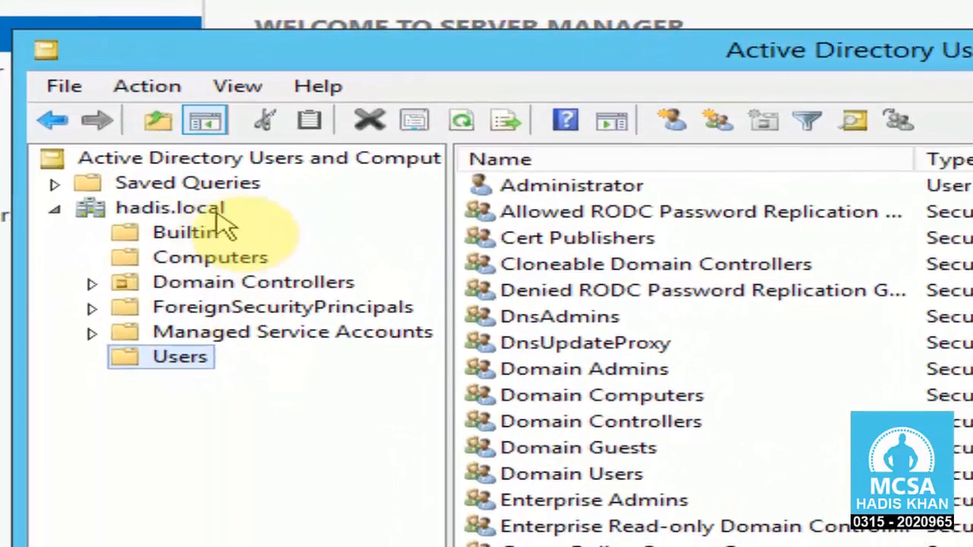
pyautogui.click(209, 210)
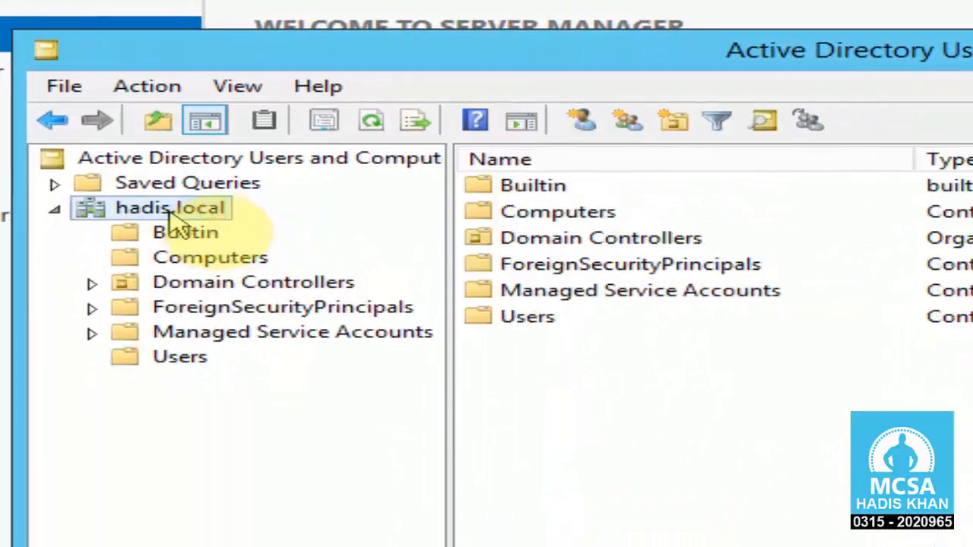
pyautogui.rightClick(196, 212)
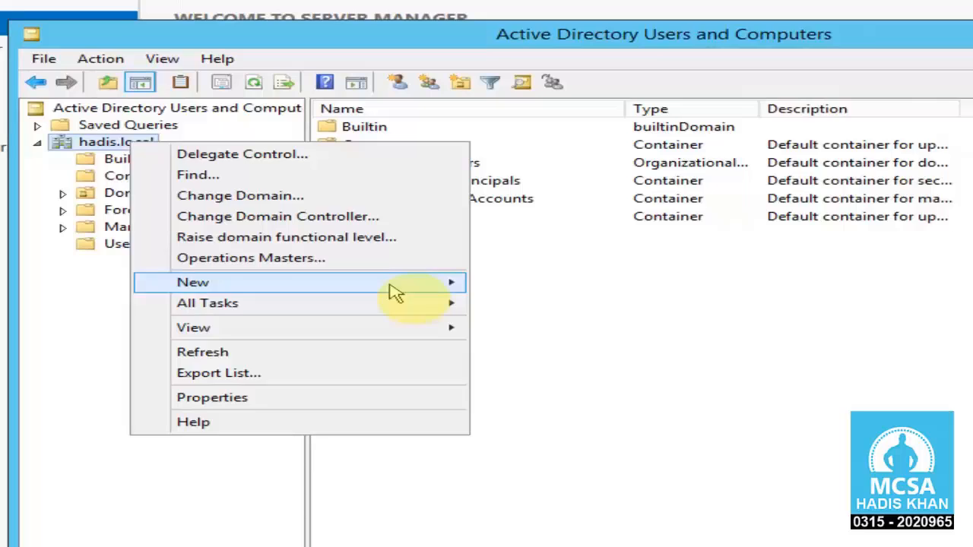
pyautogui.moveTo(599, 422)
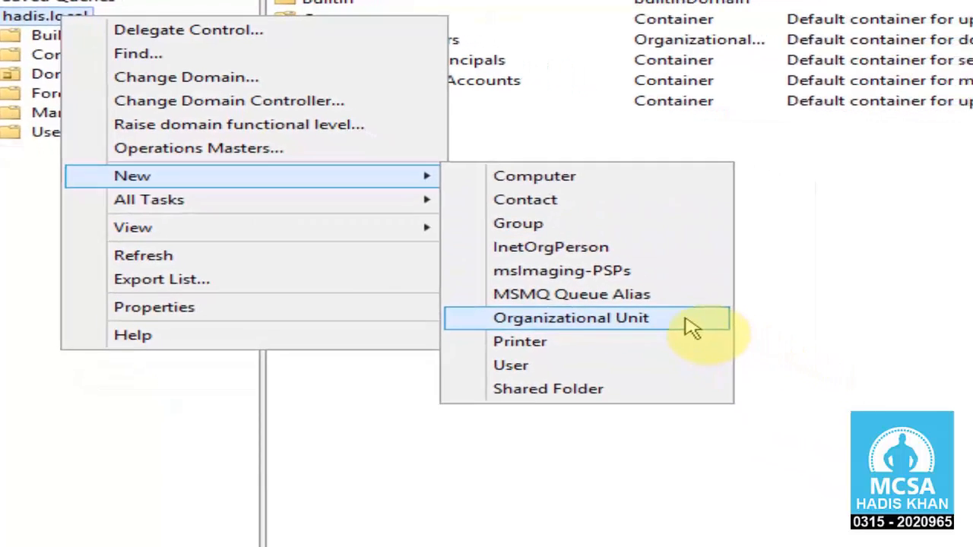
pyautogui.click(651, 304)
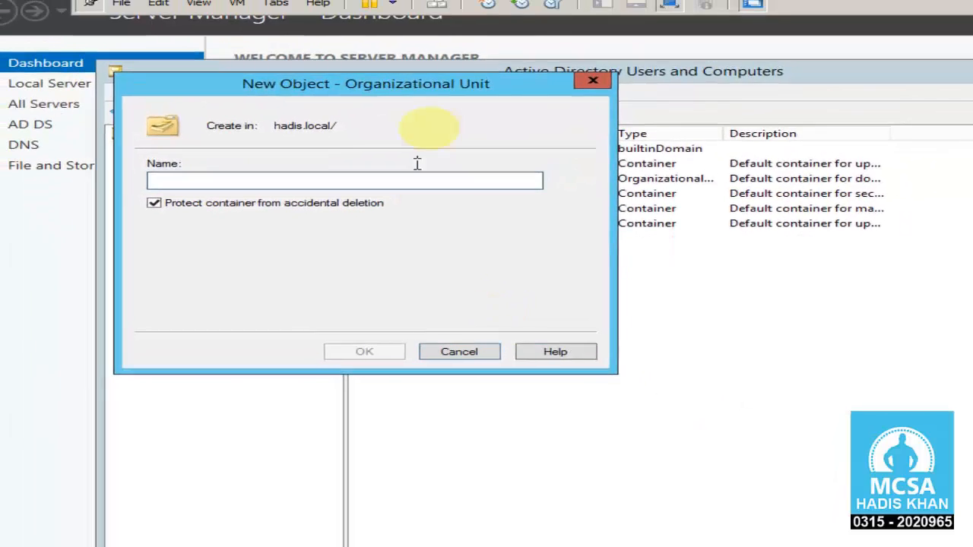
# Step: Name the new organizational unit Sales and confirm it
pyautogui.moveTo(553, 164); pyautogui.dragTo(749, 237)
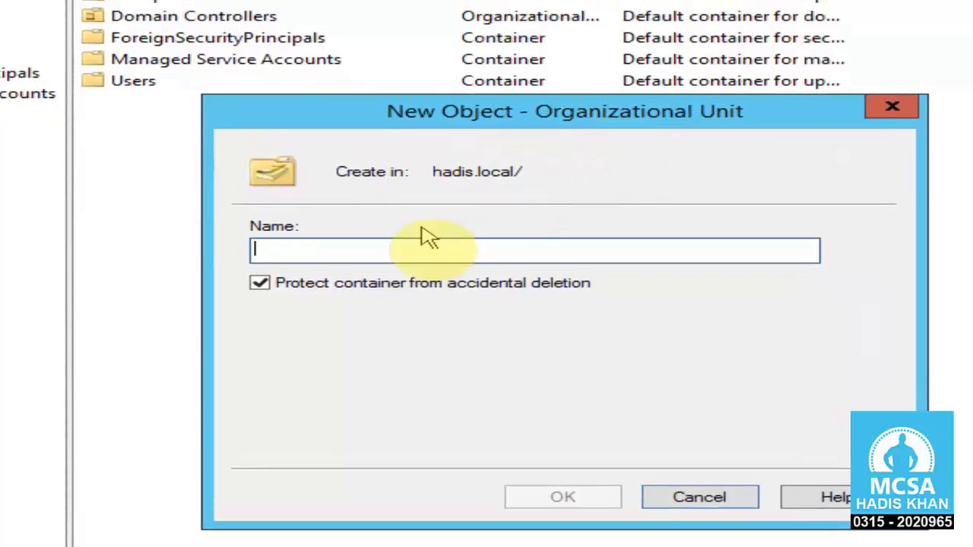
pyautogui.click(511, 308)
pyautogui.write('Sales')
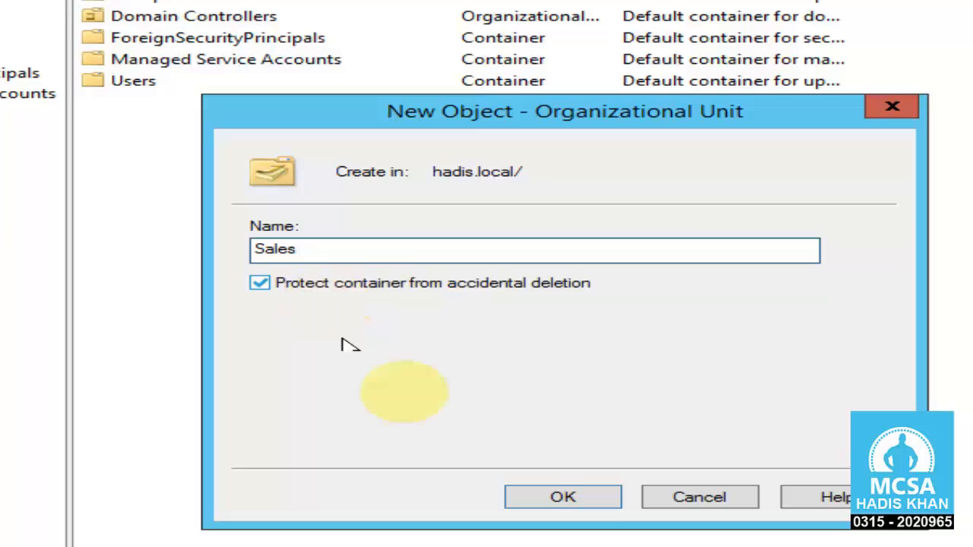
pyautogui.click(562, 497)
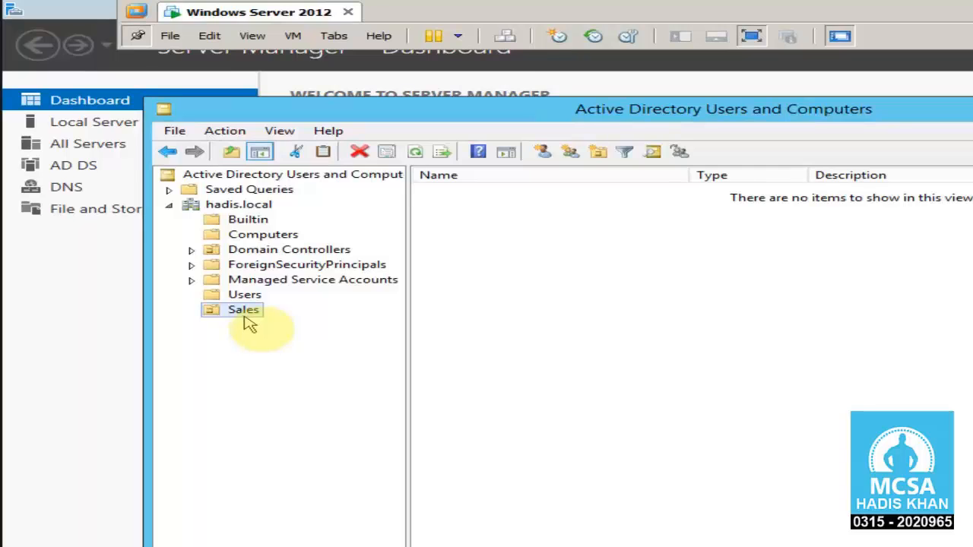
# Step: Check the user in the Users container and the still-empty Sales OU
pyautogui.click(245, 295)
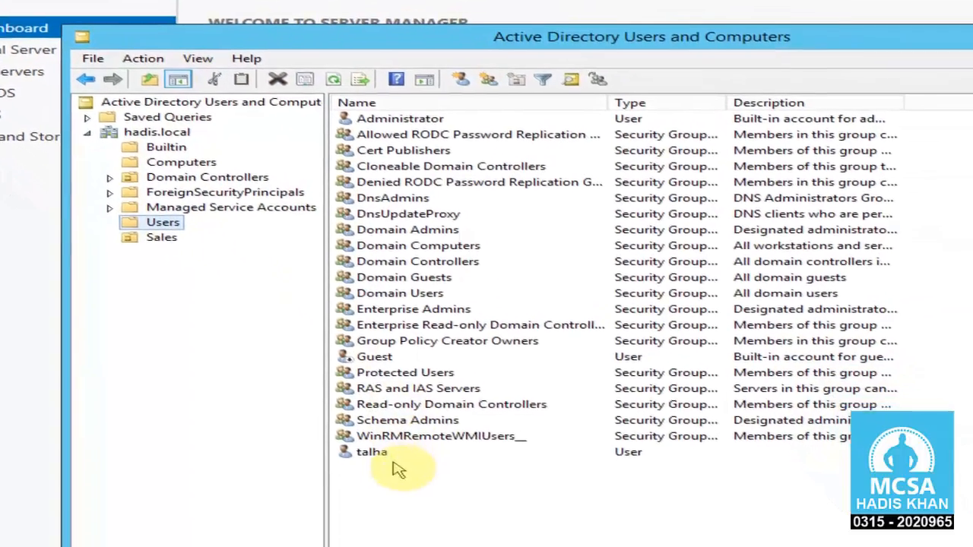
pyautogui.click(393, 456)
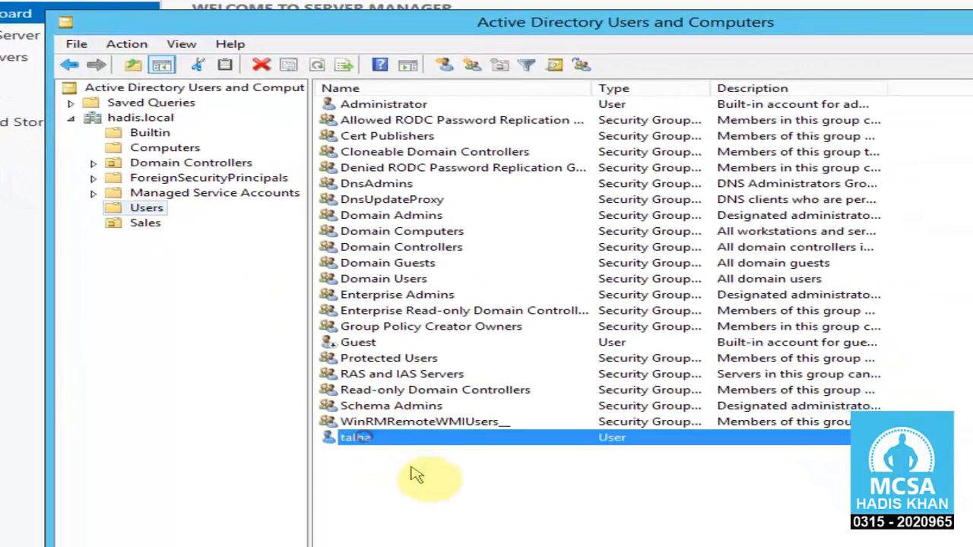
pyautogui.click(463, 491)
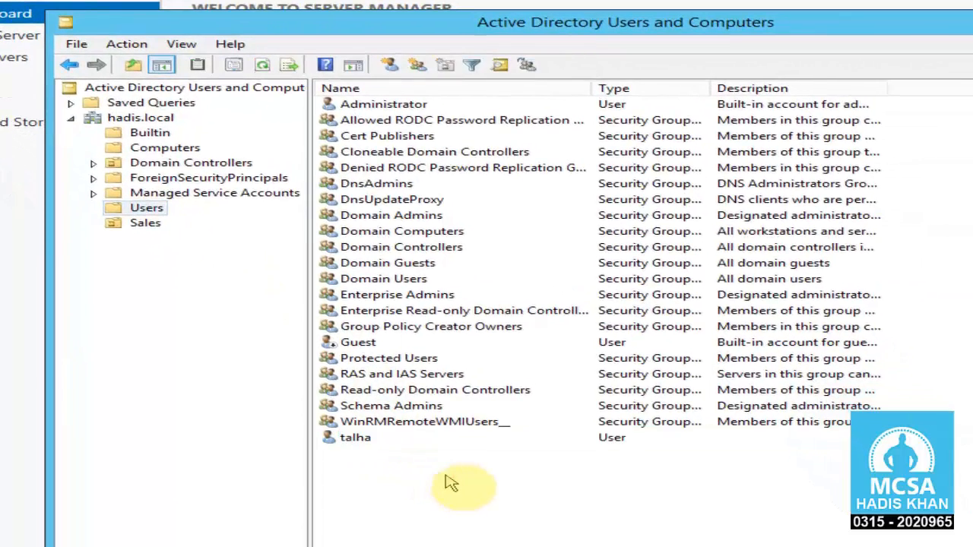
pyautogui.click(144, 225)
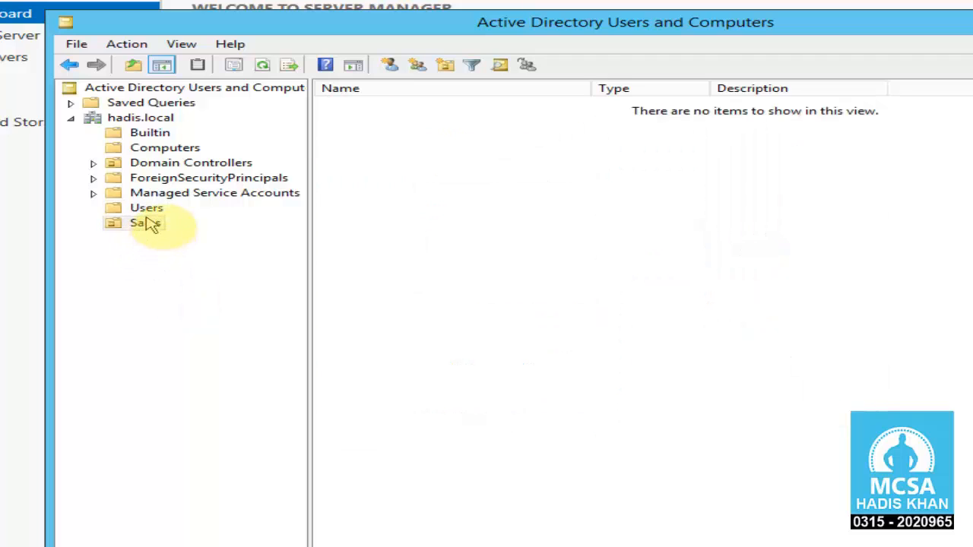
pyautogui.click(147, 209)
# Step: Move the new user account from Users into Sales and verify it appears there
pyautogui.click(377, 444)
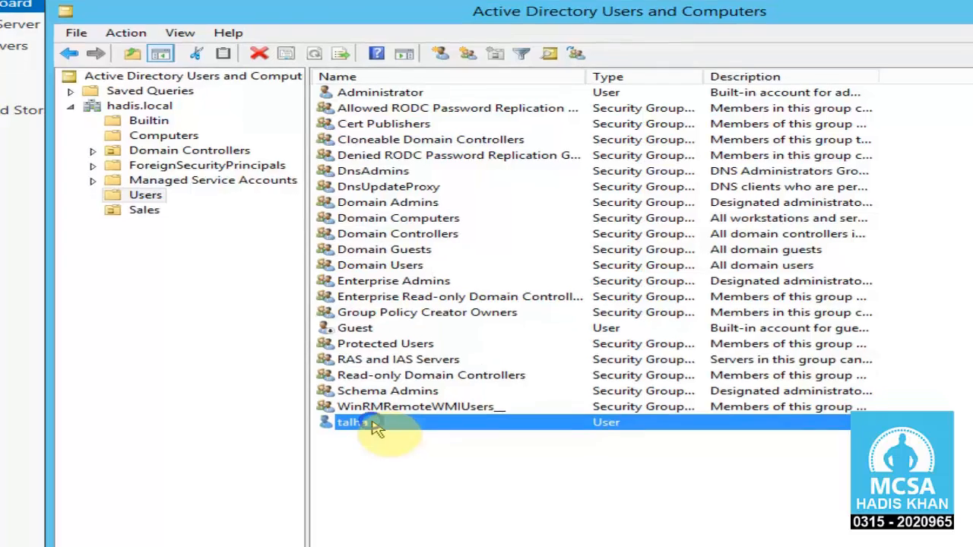
pyautogui.rightClick(378, 442)
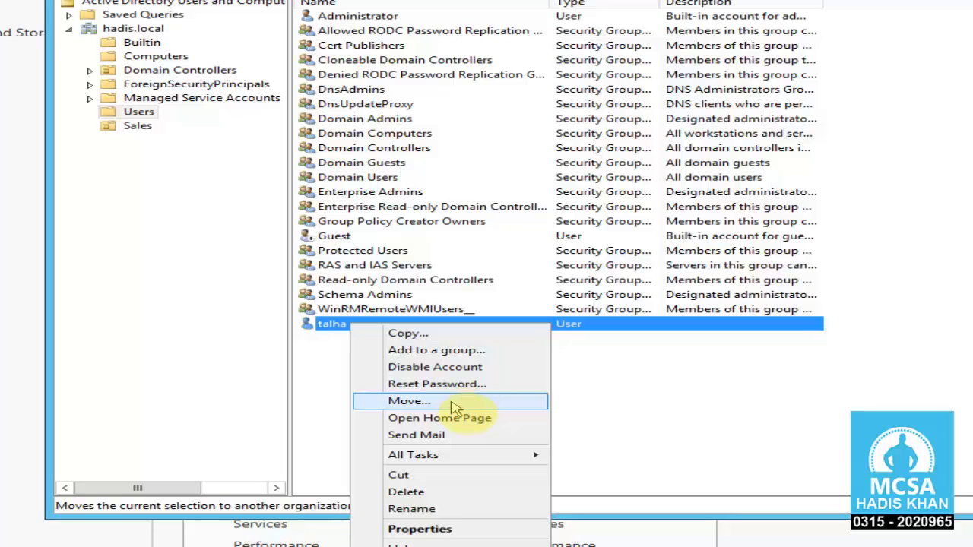
pyautogui.click(454, 403)
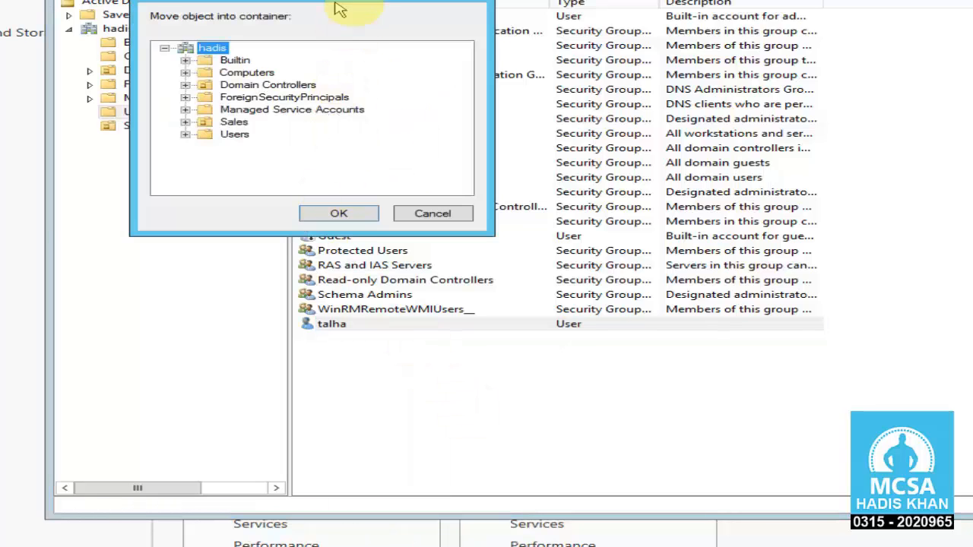
pyautogui.moveTo(358, 1); pyautogui.dragTo(360, 7)
pyautogui.doubleClick(361, 2)
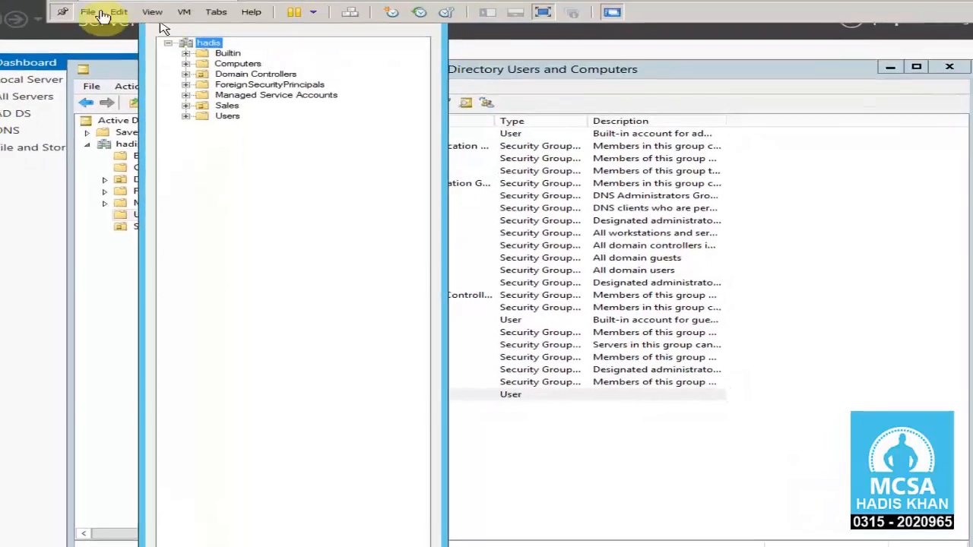
pyautogui.moveTo(297, 13); pyautogui.dragTo(431, 127)
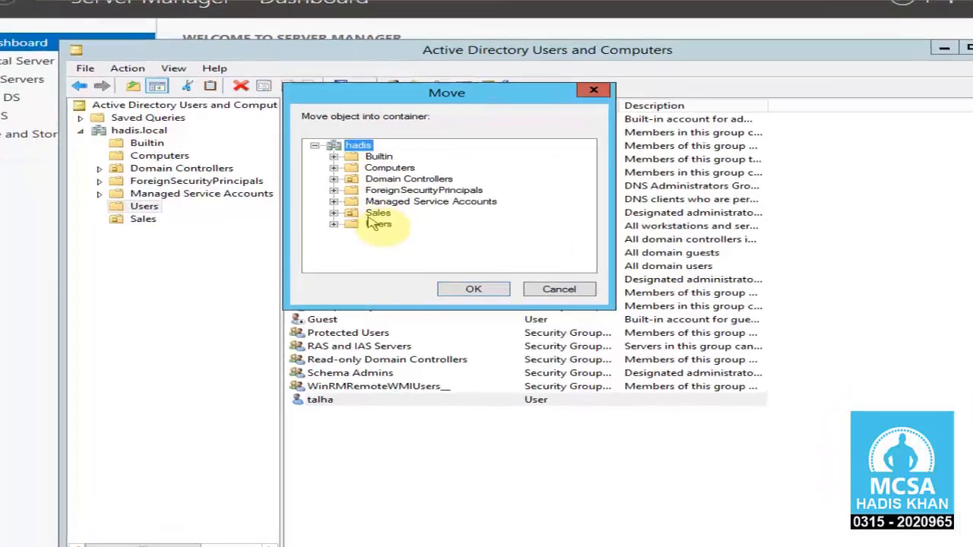
pyautogui.click(360, 232)
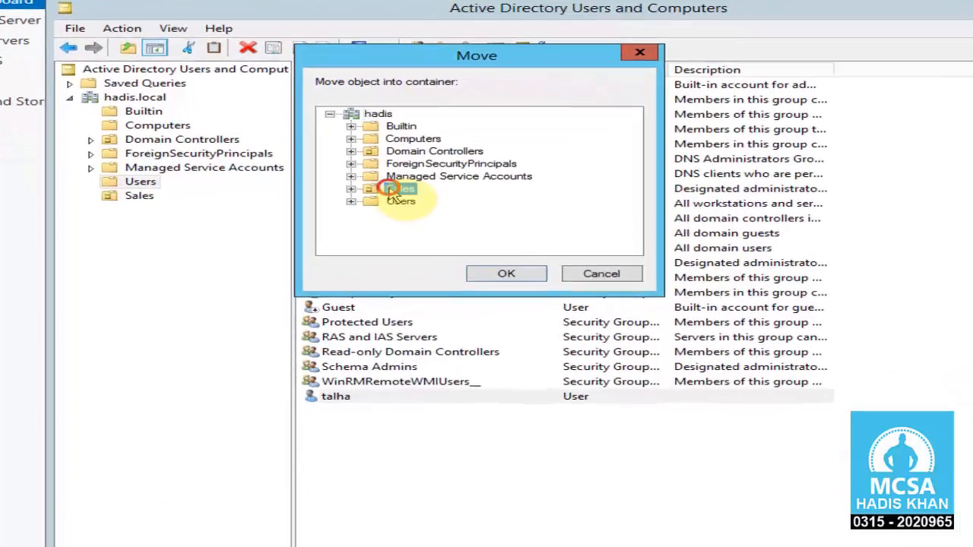
pyautogui.click(512, 271)
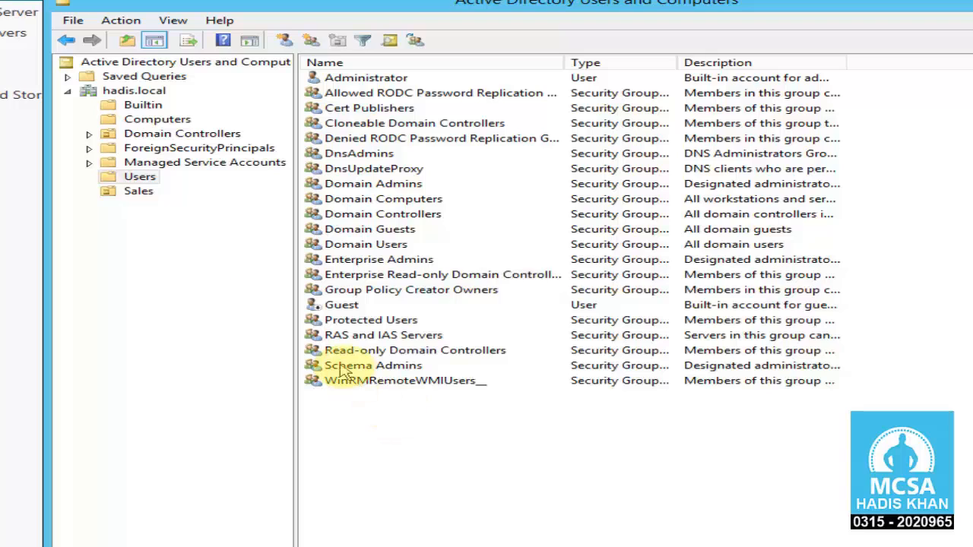
pyautogui.click(143, 196)
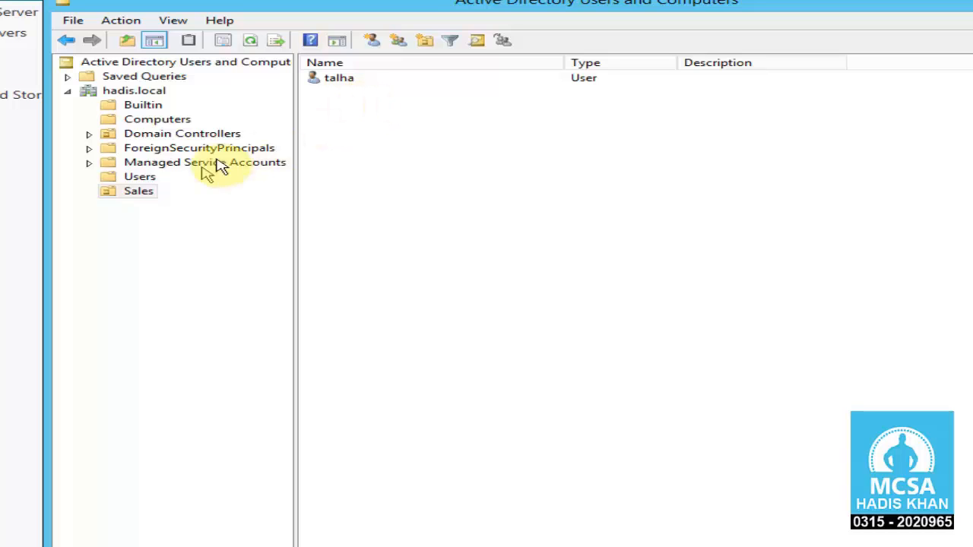
pyautogui.click(136, 178)
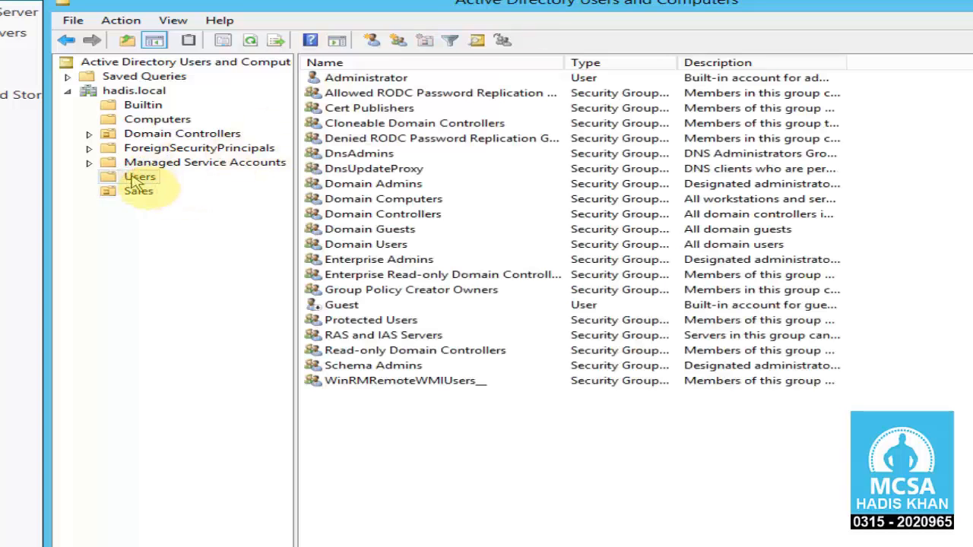
pyautogui.click(137, 193)
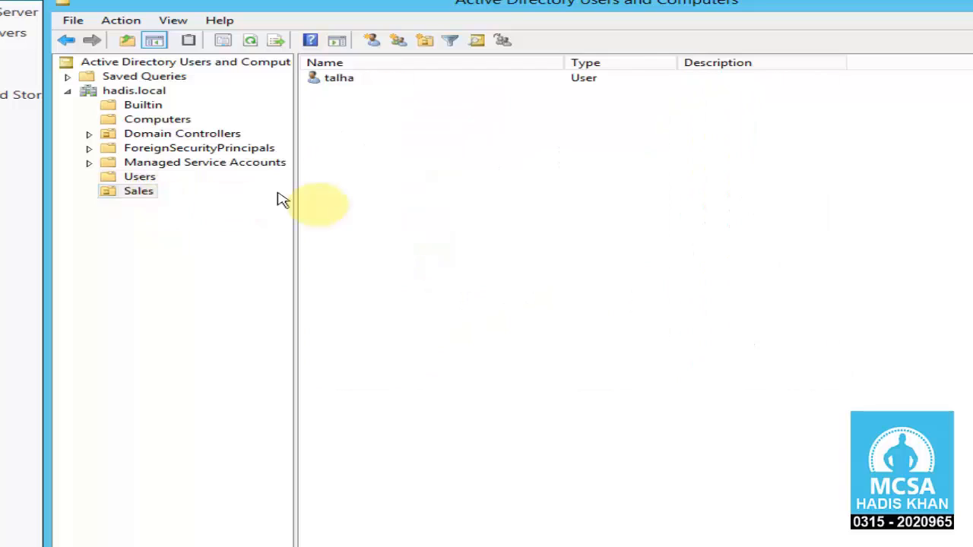
# Step: Start a new user in Sales, entering the user's first name and logon name
pyautogui.rightClick(375, 164)
pyautogui.moveTo(447, 228)
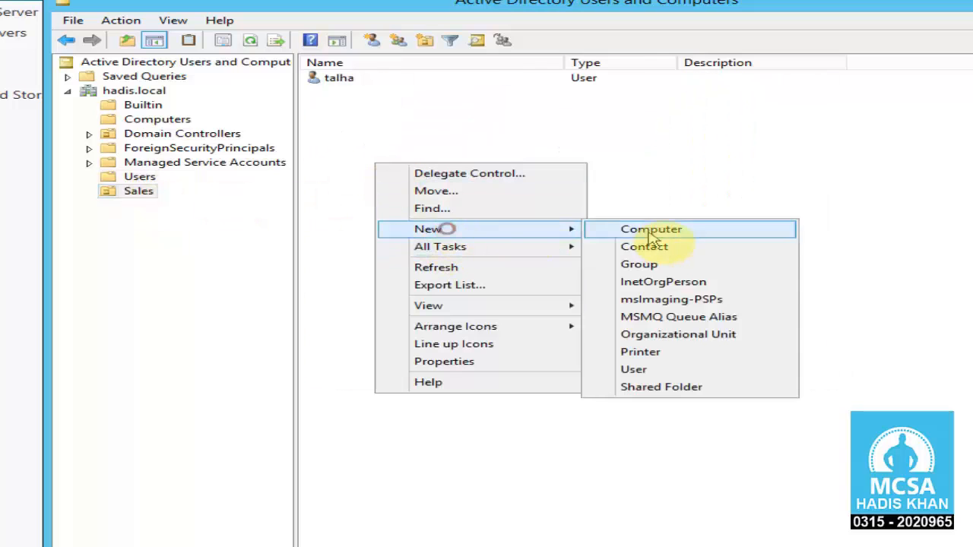
pyautogui.click(665, 369)
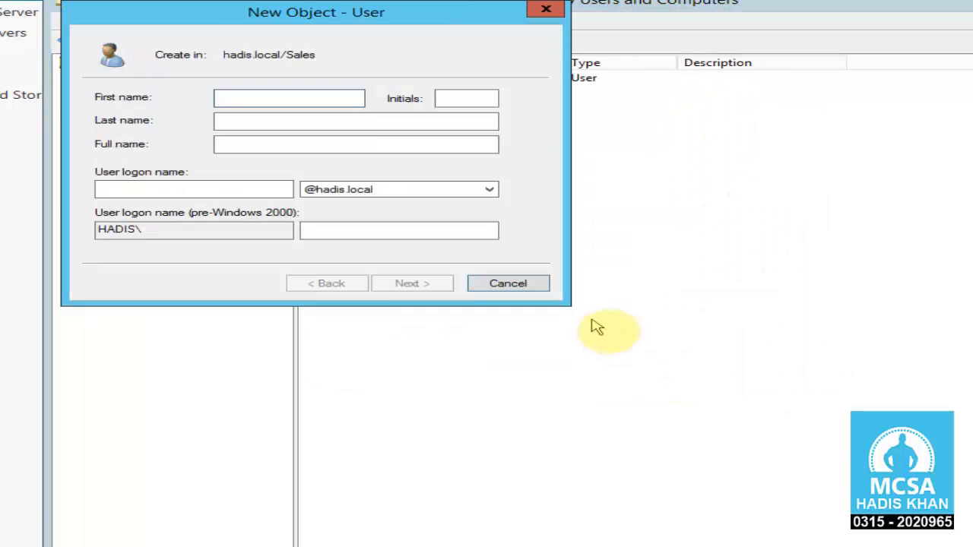
pyautogui.write('mohsin')
pyautogui.press('Tab')
pyautogui.press('Tab')
pyautogui.press('Tab')
pyautogui.press('Tab')
pyautogui.write('mo')
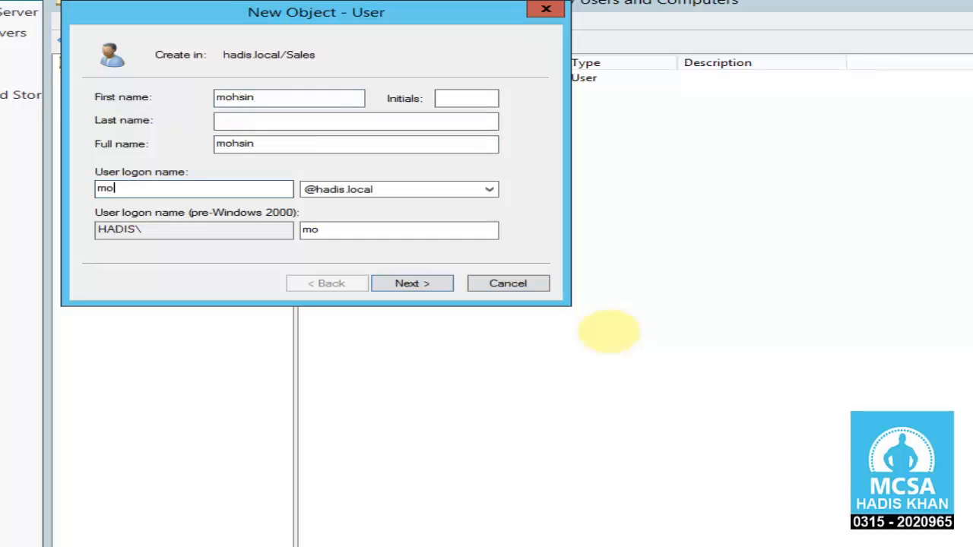
pyautogui.press('Return')
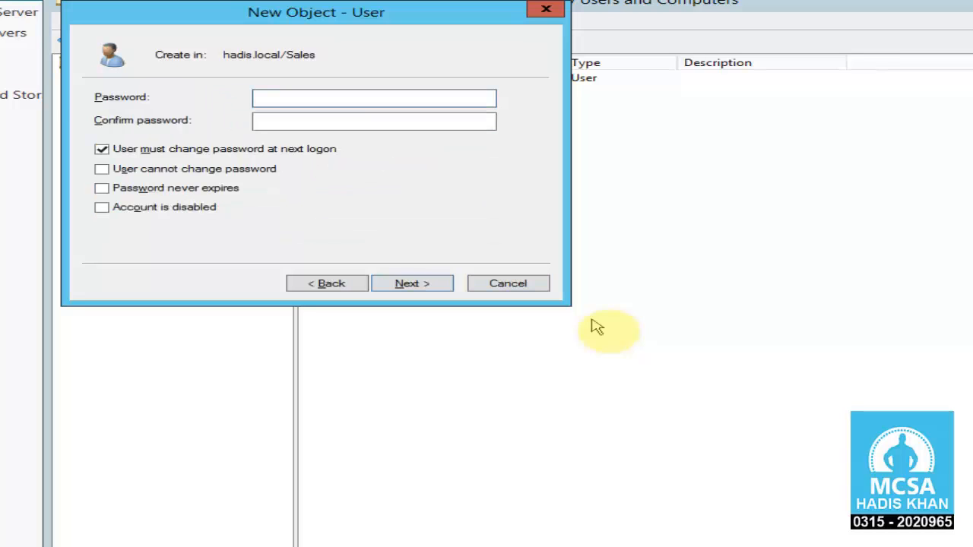
# Step: Set the password, drop the change-at-logon requirement, block user password changes, and finish
pyautogui.press('Tab')
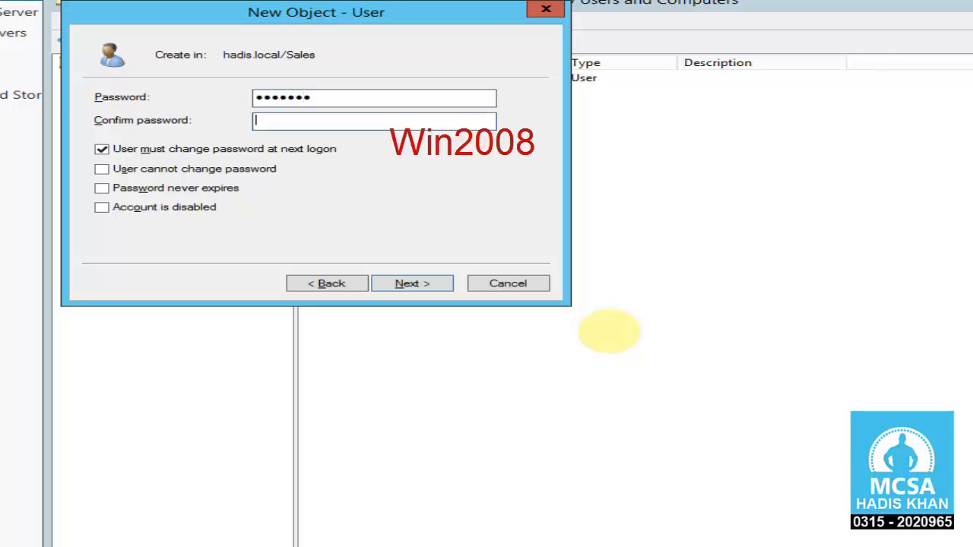
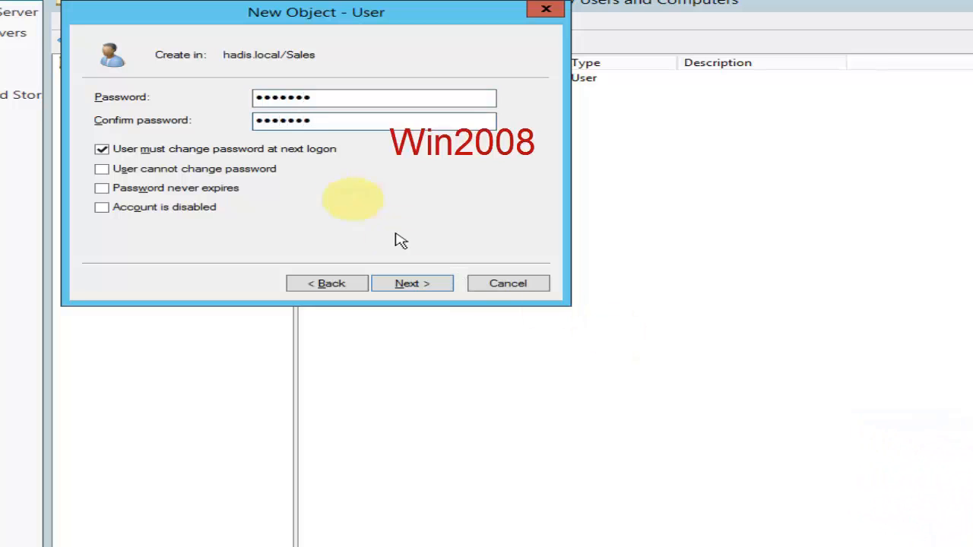
pyautogui.click(256, 150)
pyautogui.click(204, 169)
pyautogui.click(413, 279)
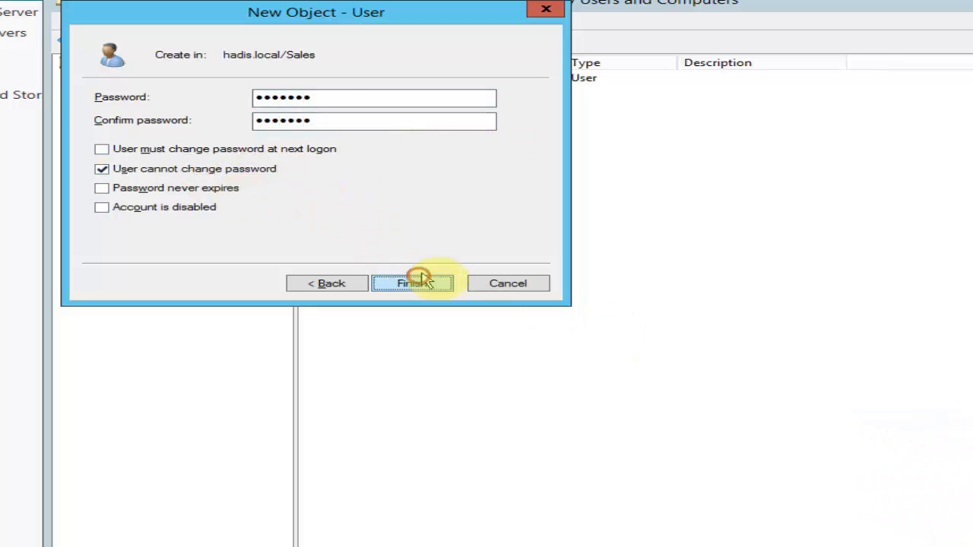
pyautogui.click(439, 283)
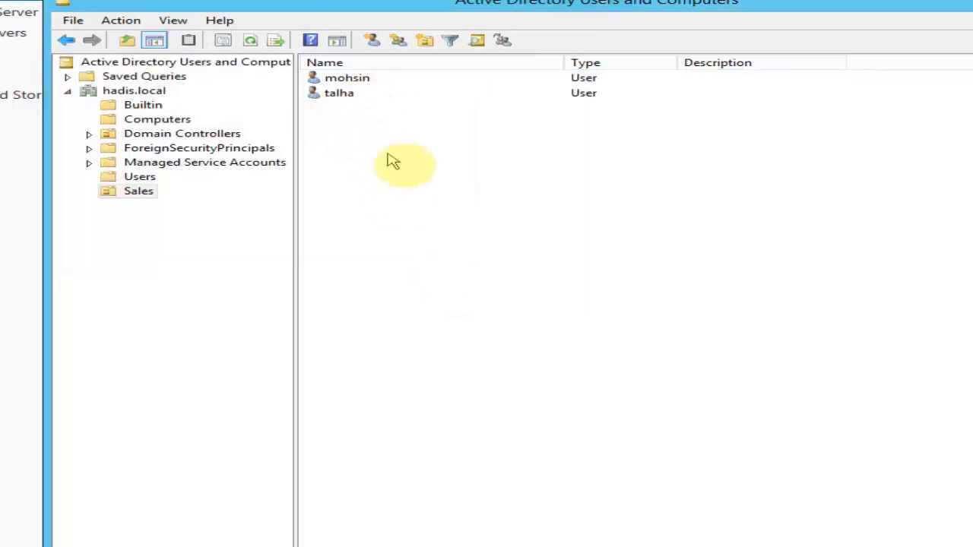
# Step: Open the New Object – Group dialog for the Sales OU from the toolbar
pyautogui.moveTo(458, 17); pyautogui.dragTo(499, 17)
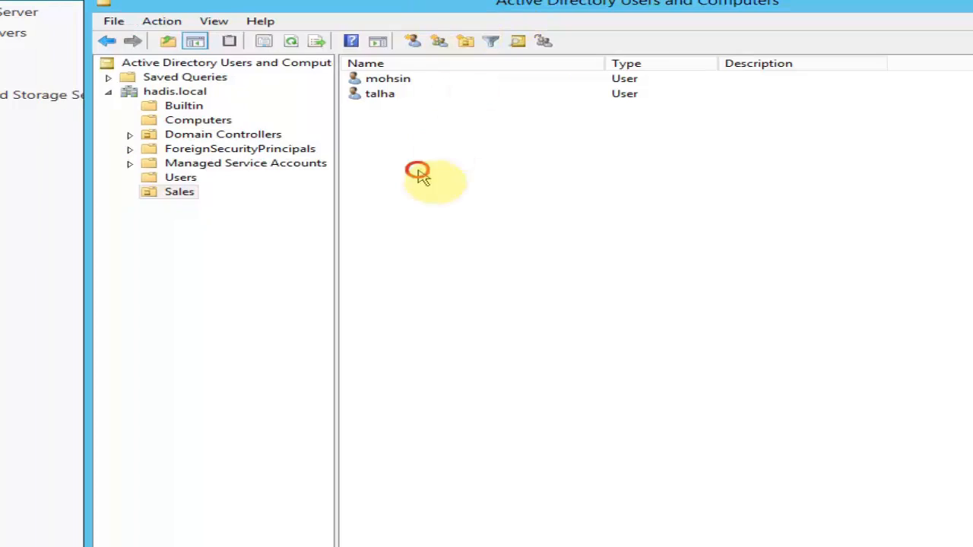
pyautogui.rightClick(434, 159)
pyautogui.click(398, 147)
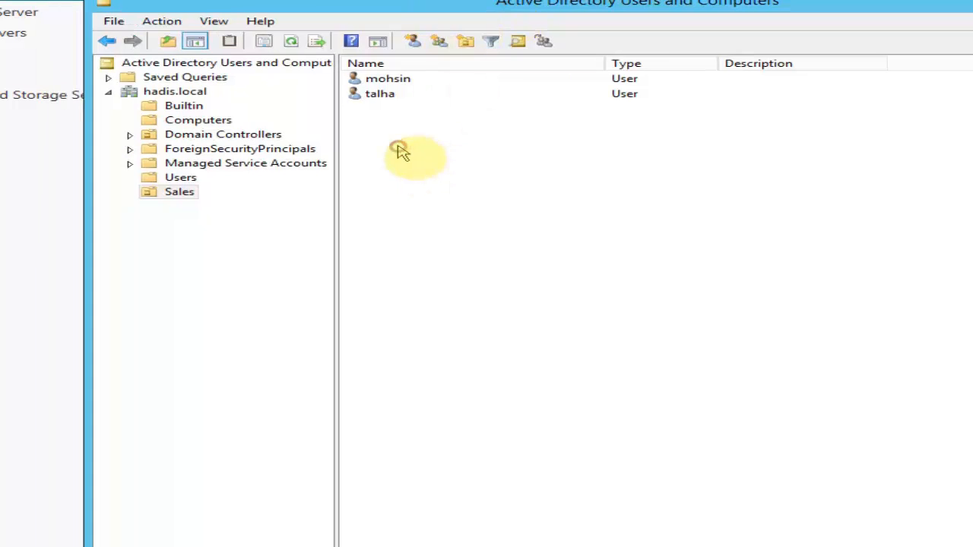
pyautogui.rightClick(398, 149)
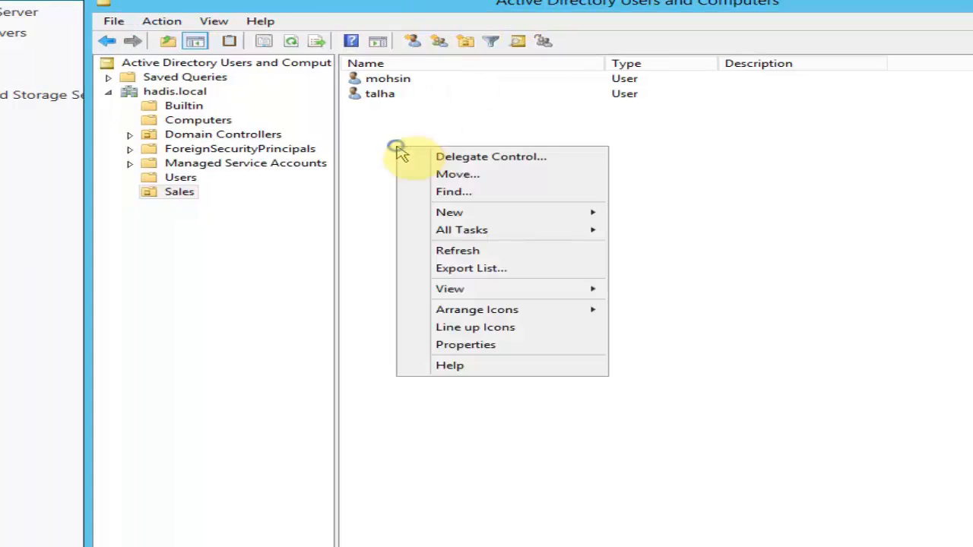
pyautogui.moveTo(457, 212)
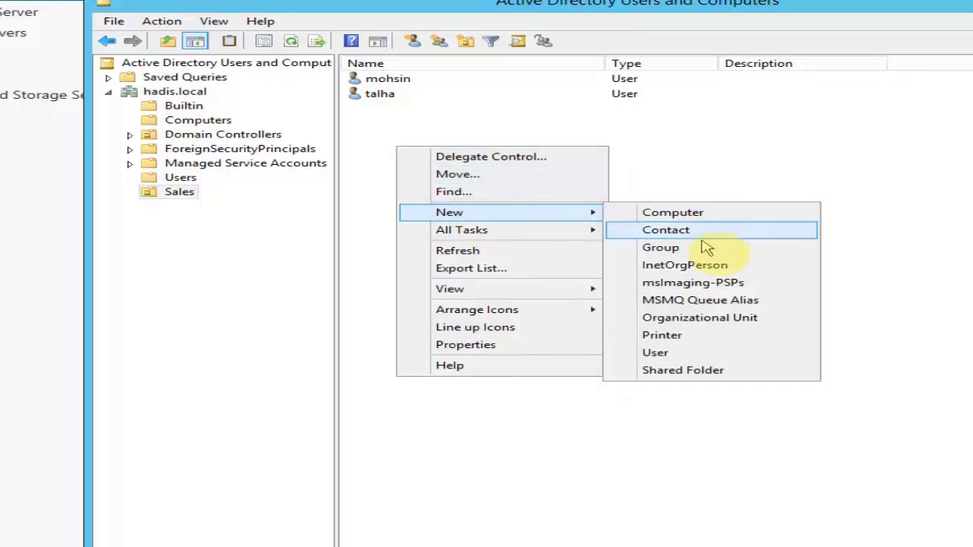
pyautogui.click(456, 100)
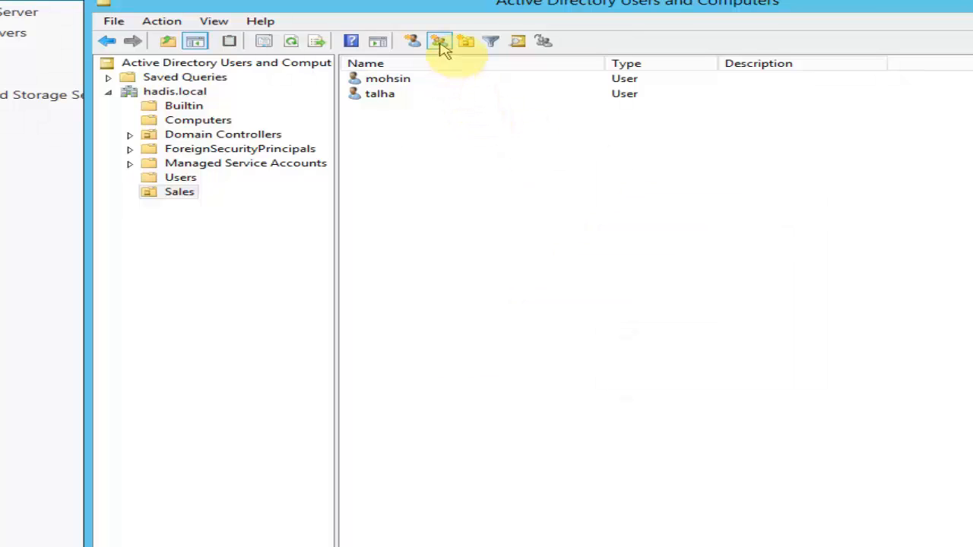
pyautogui.click(440, 44)
pyautogui.moveTo(423, 27); pyautogui.dragTo(743, 227)
# Step: Name the group after the two users, keep Global scope and Security type, and create it
pyautogui.click(523, 311)
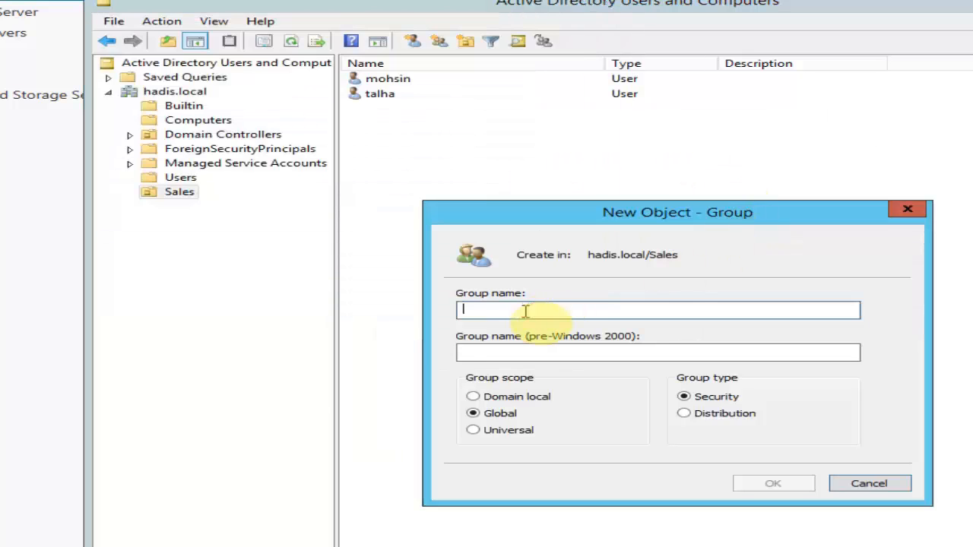
pyautogui.write('Talha & Mohsin')
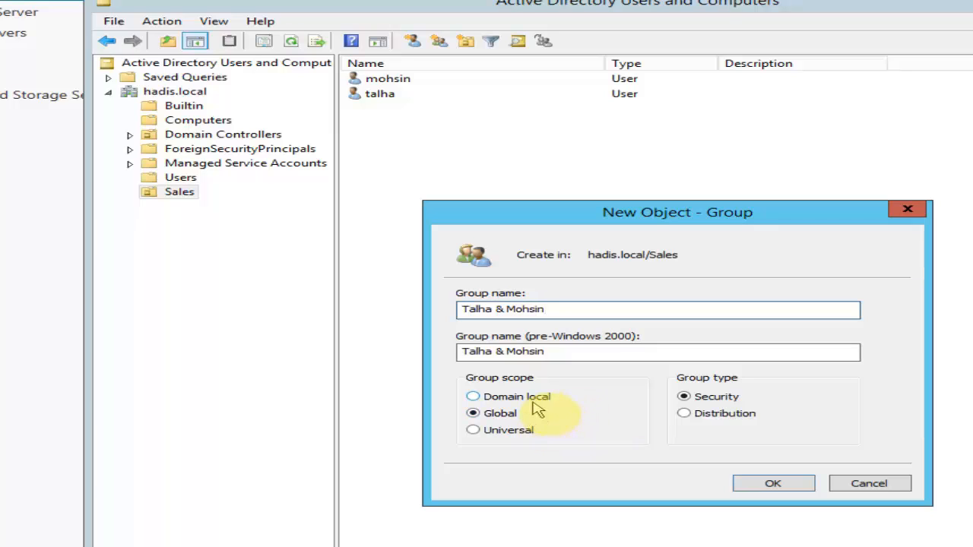
pyautogui.click(531, 442)
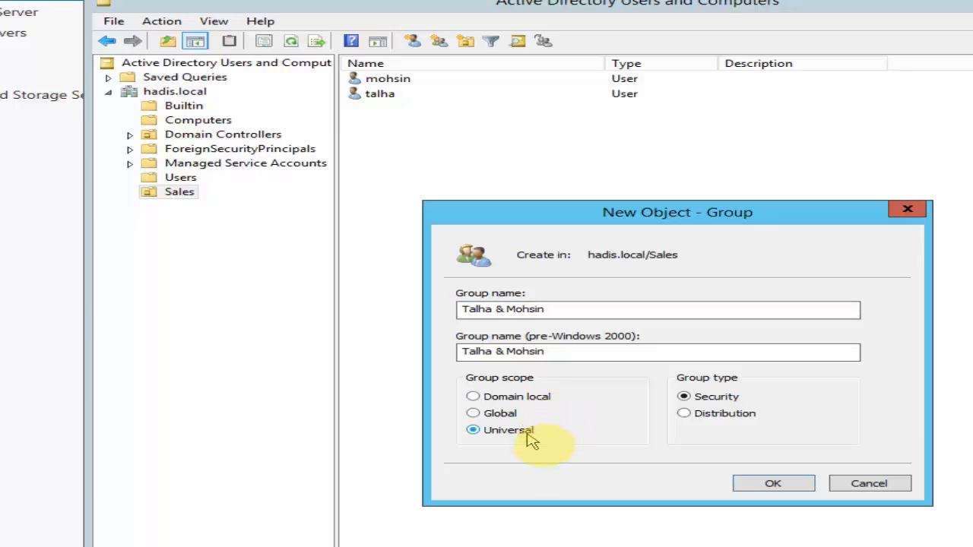
pyautogui.click(514, 420)
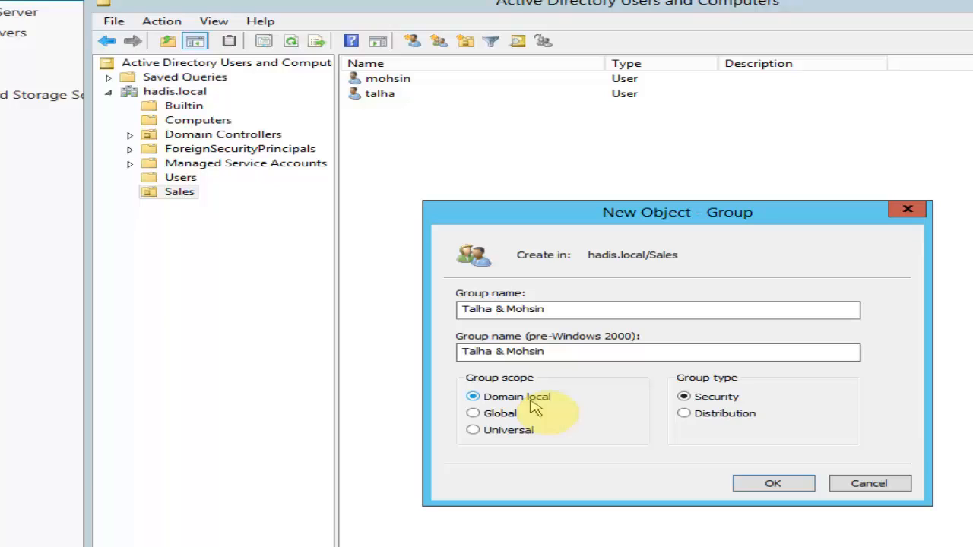
pyautogui.click(504, 413)
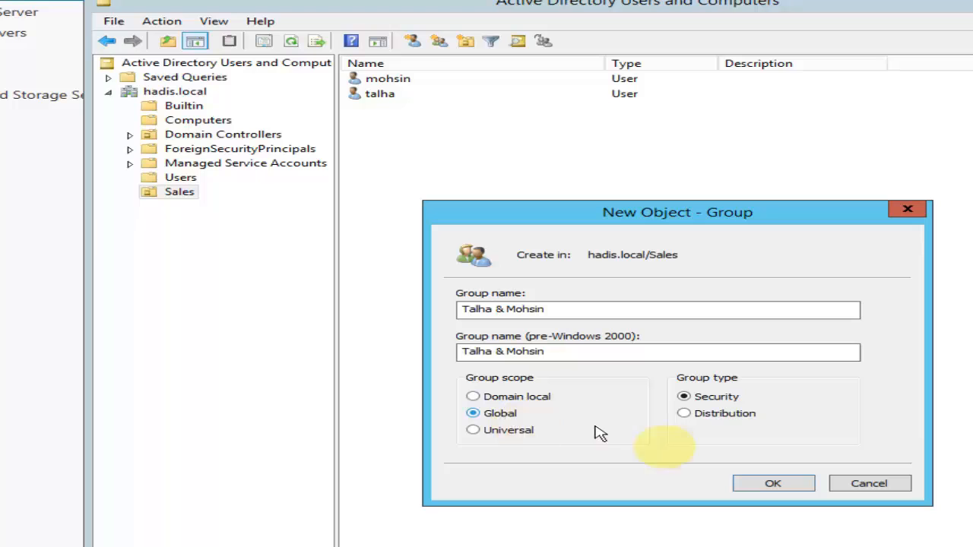
pyautogui.click(770, 487)
pyautogui.click(469, 200)
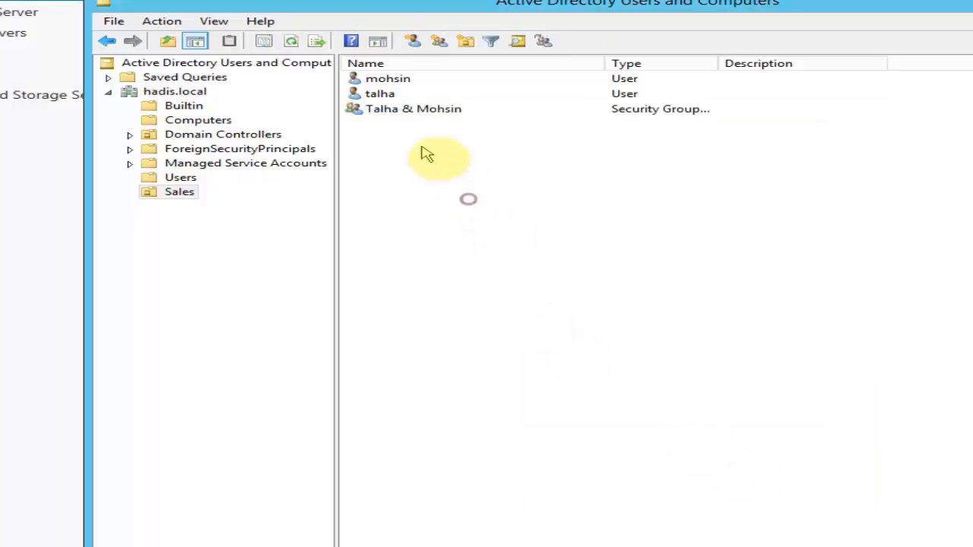
# Step: Open the new security group's Properties on the Members tab
pyautogui.rightClick(439, 115)
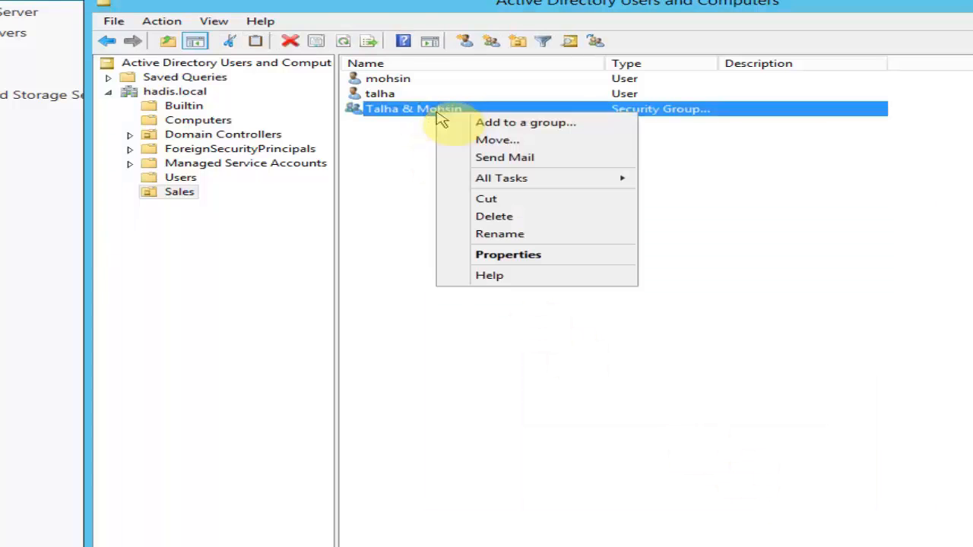
pyautogui.click(508, 256)
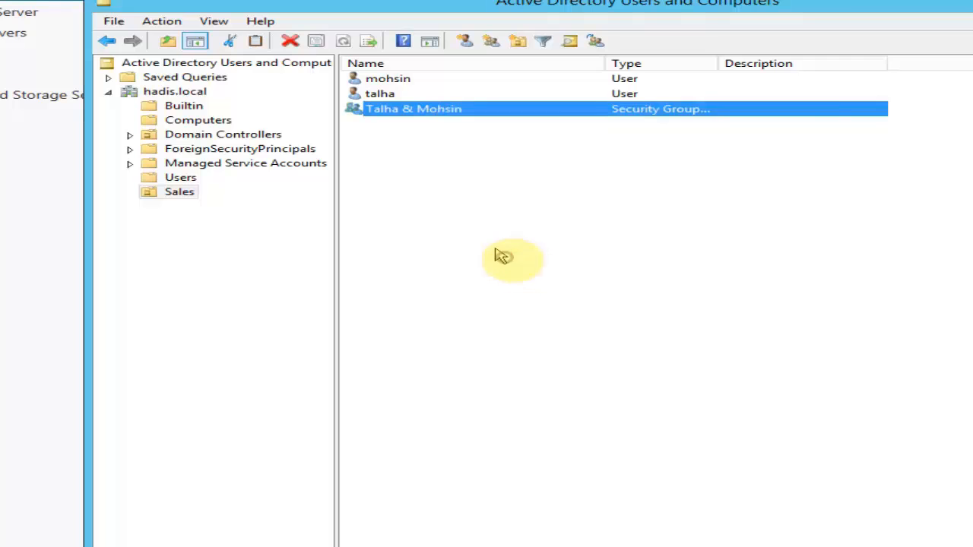
pyautogui.click(508, 147)
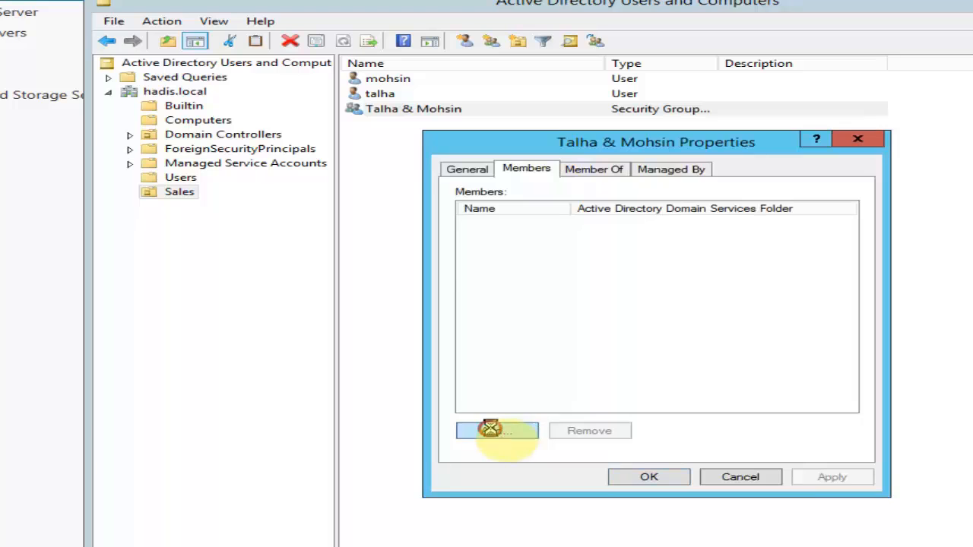
# Step: Add the first Sales user account as a member of the new group
pyautogui.click(491, 430)
pyautogui.write('talha')
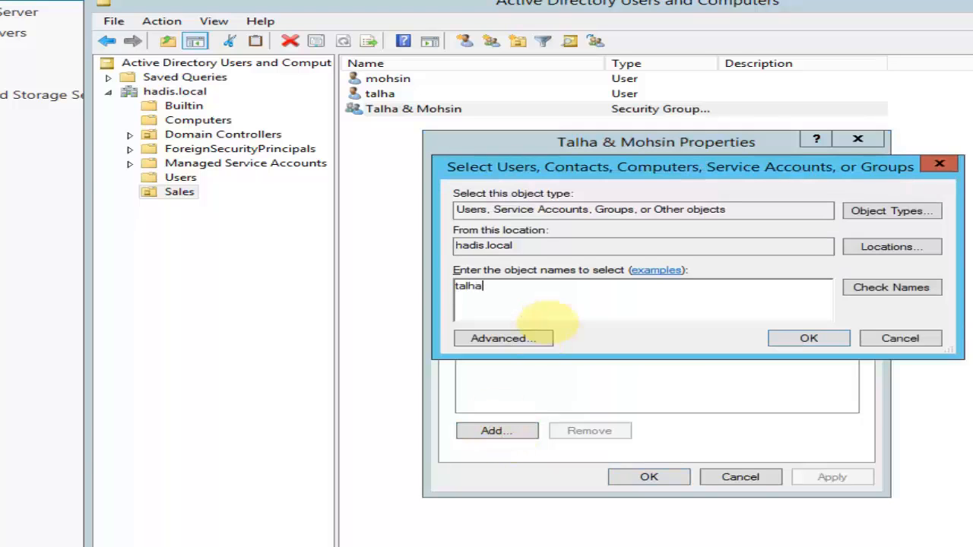
pyautogui.click(893, 286)
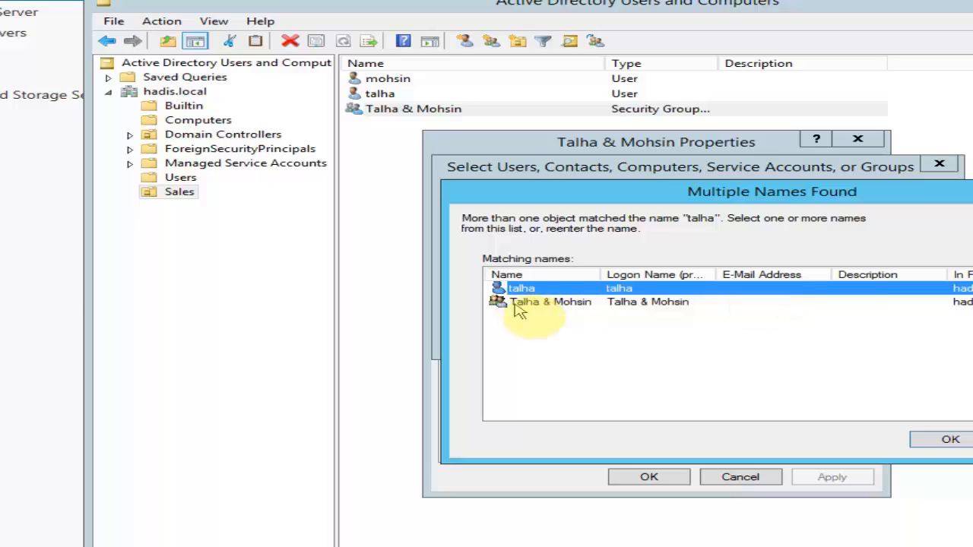
pyautogui.click(547, 303)
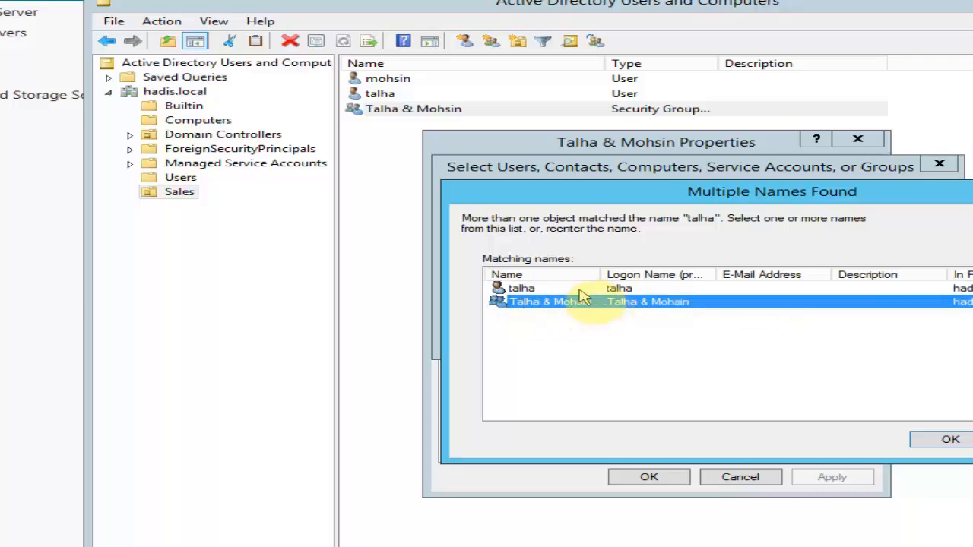
pyautogui.click(579, 290)
pyautogui.click(949, 439)
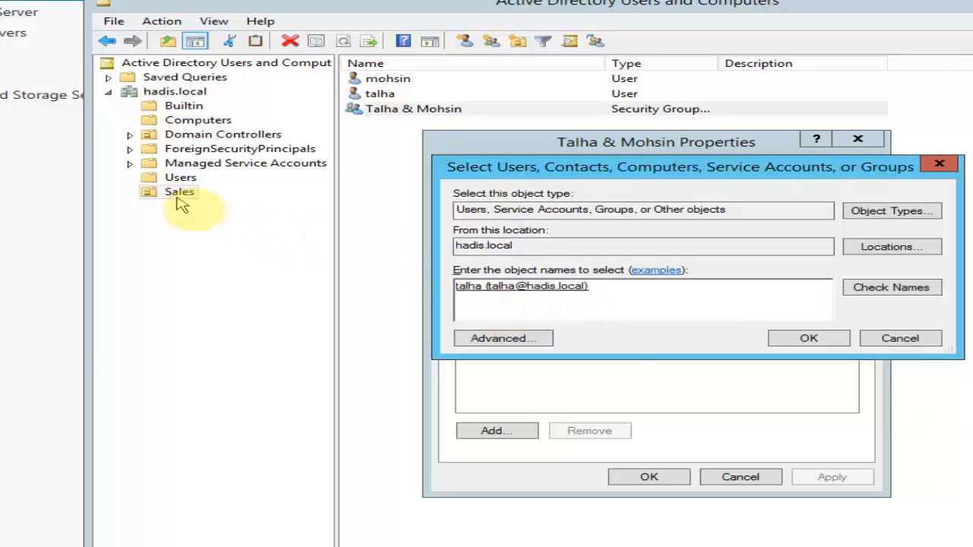
pyautogui.click(828, 346)
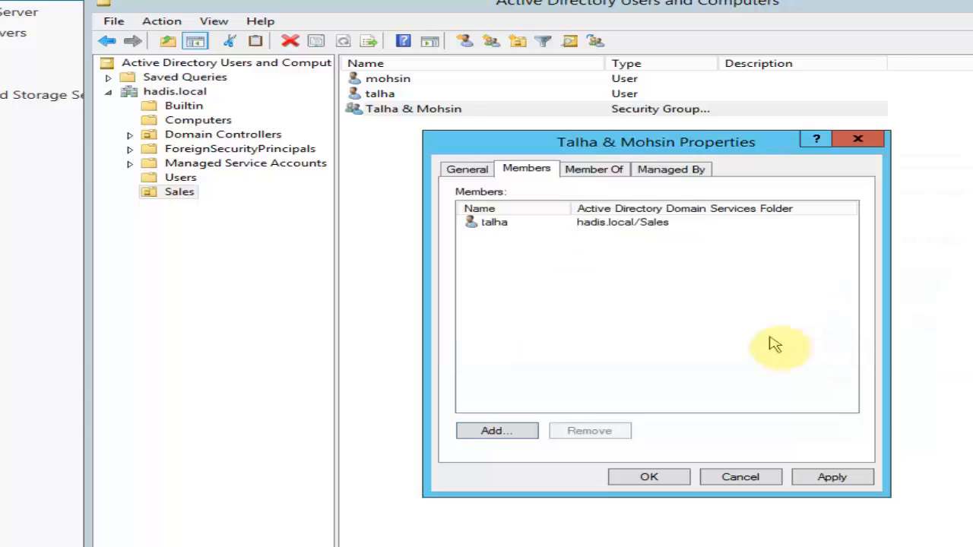
pyautogui.click(532, 225)
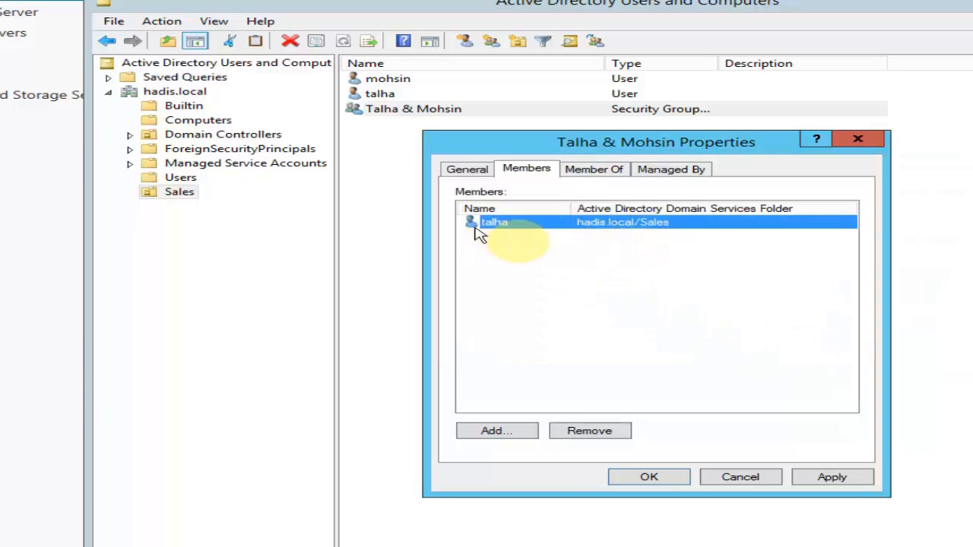
# Step: Add the second Sales user account as a member, then apply and close the group properties
pyautogui.click(506, 432)
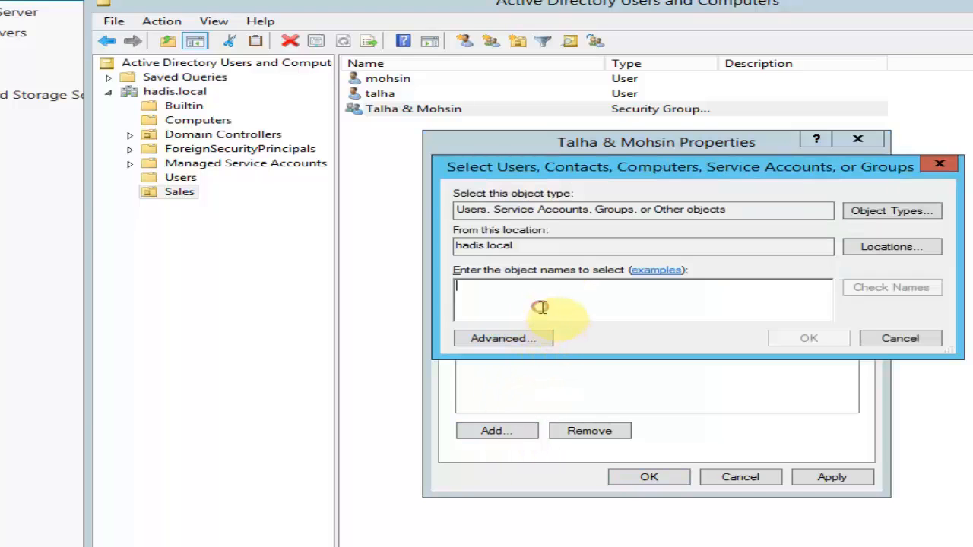
pyautogui.write('mohsin')
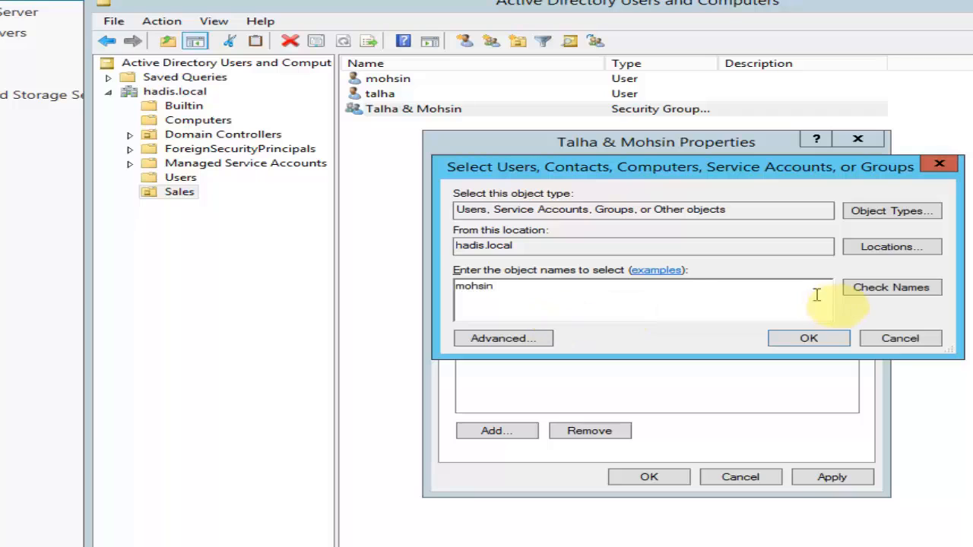
pyautogui.click(866, 294)
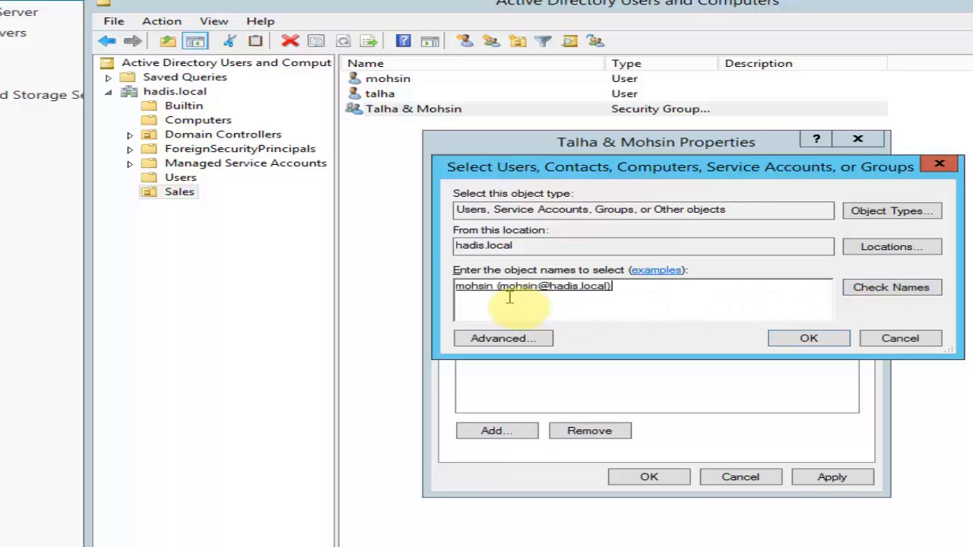
pyautogui.click(834, 342)
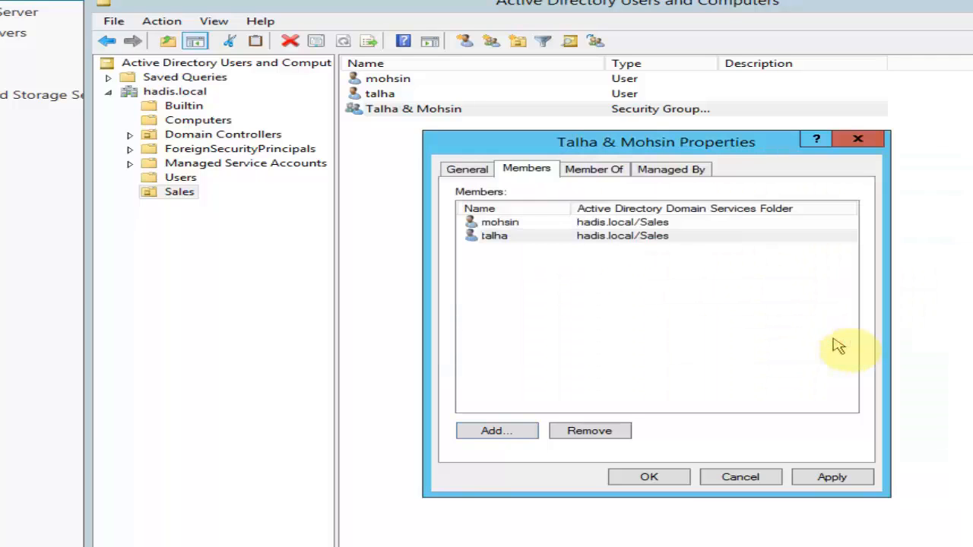
pyautogui.click(499, 223)
pyautogui.click(503, 236)
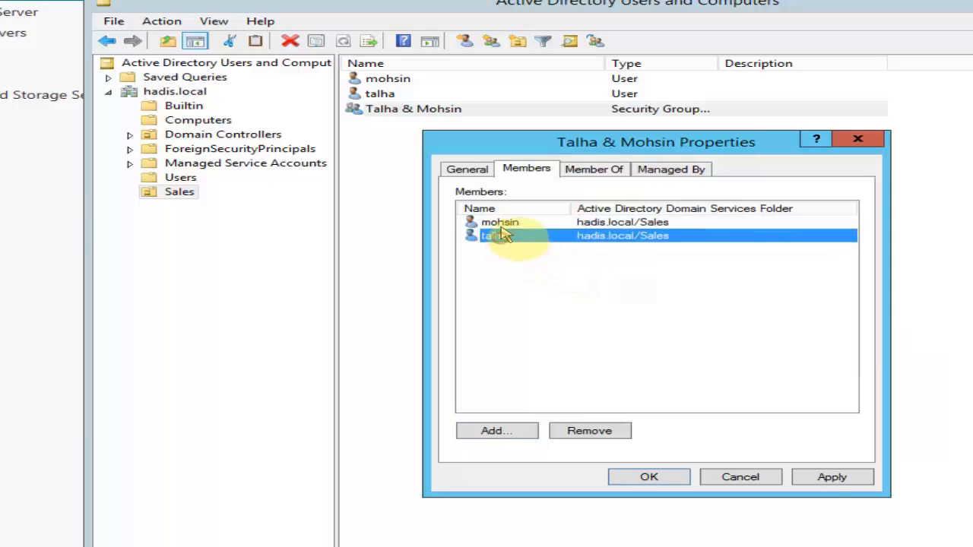
pyautogui.click(502, 223)
pyautogui.click(503, 237)
pyautogui.click(502, 223)
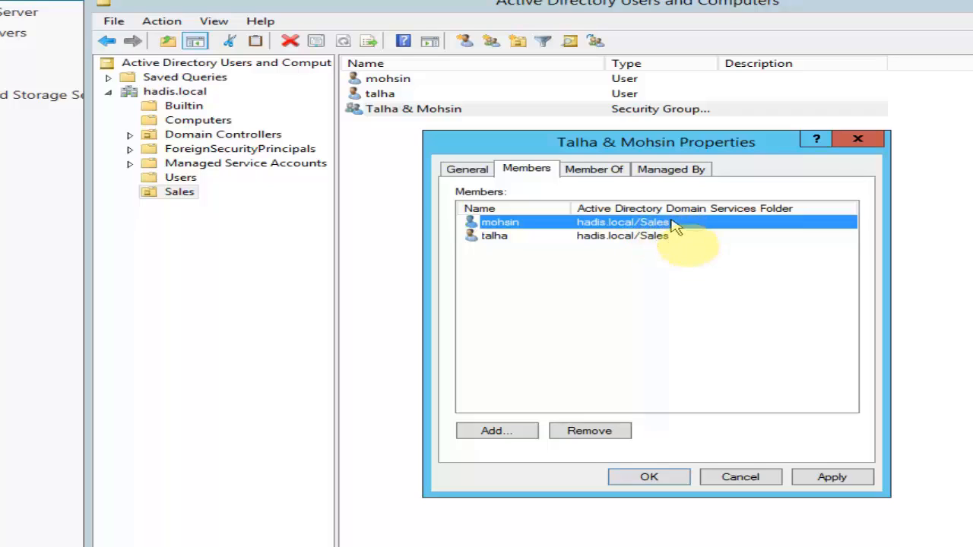
pyautogui.click(829, 479)
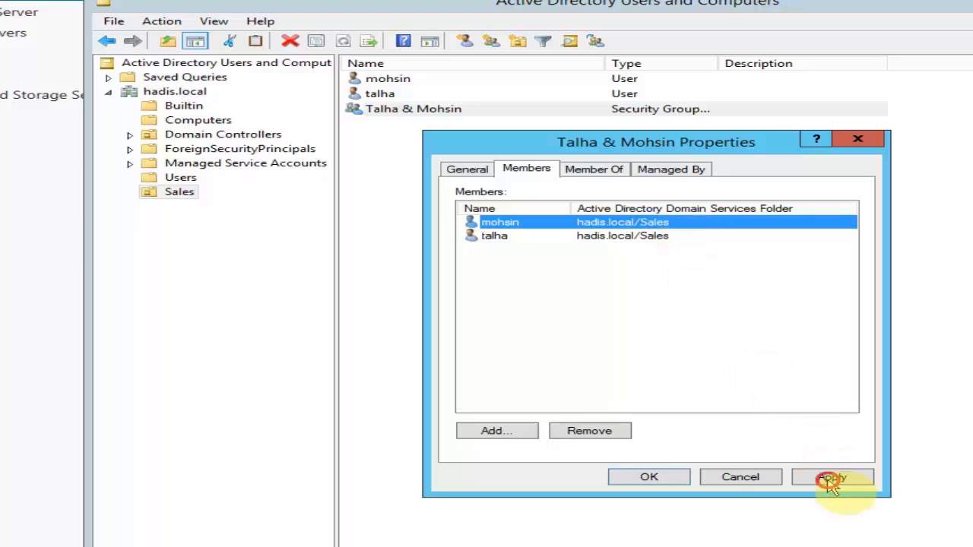
pyautogui.click(650, 477)
pyautogui.click(471, 258)
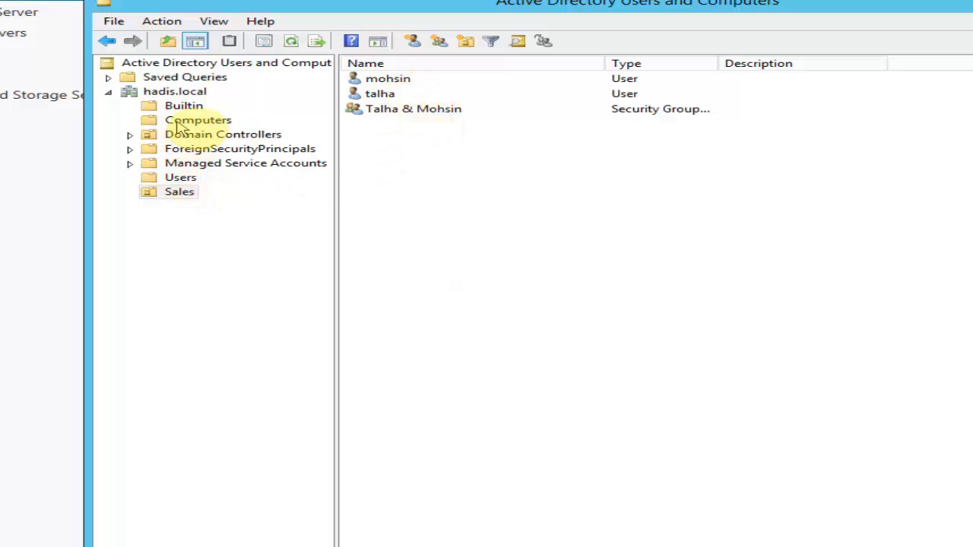
# Step: Create a new organizational unit named Accounts directly under hadis.local
pyautogui.click(194, 222)
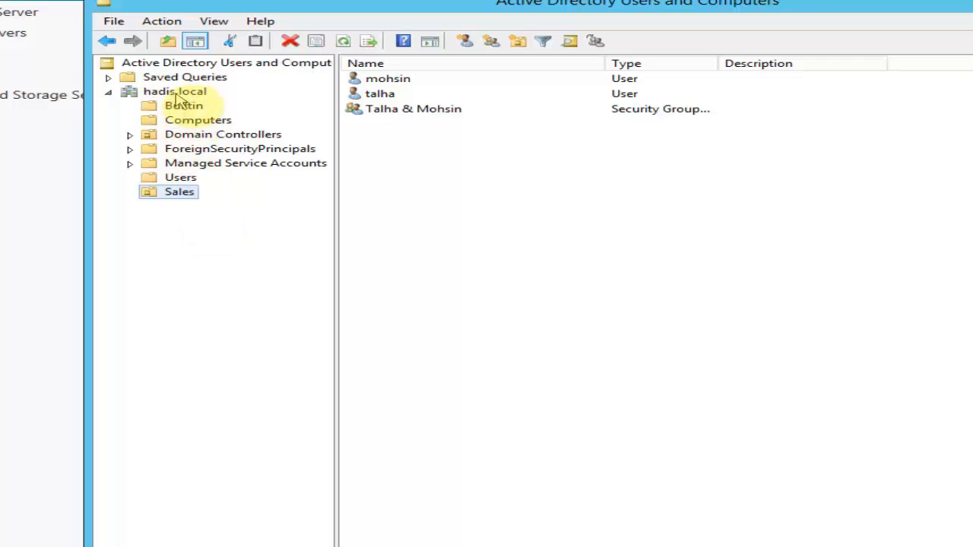
pyautogui.rightClick(176, 95)
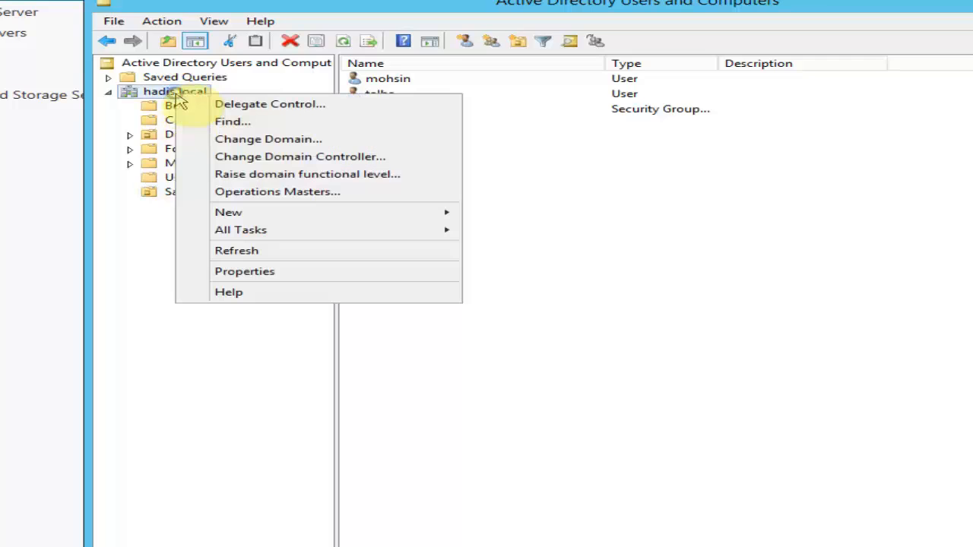
pyautogui.moveTo(263, 212)
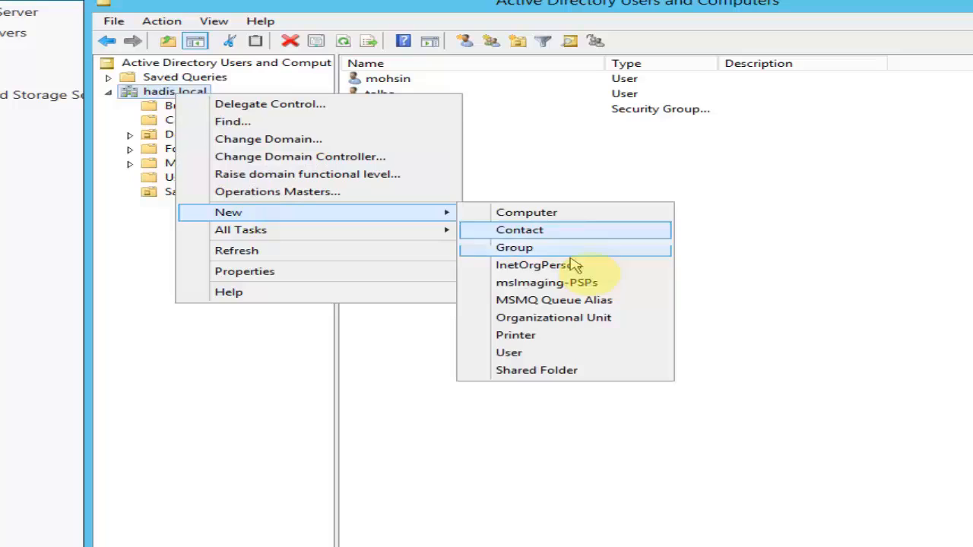
pyautogui.click(593, 317)
pyautogui.write('Accounts')
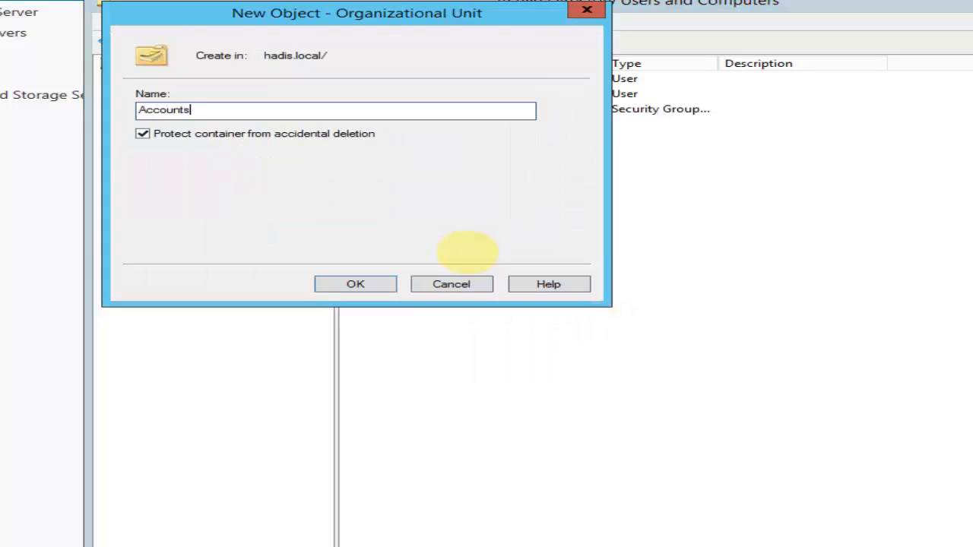
pyautogui.click(369, 283)
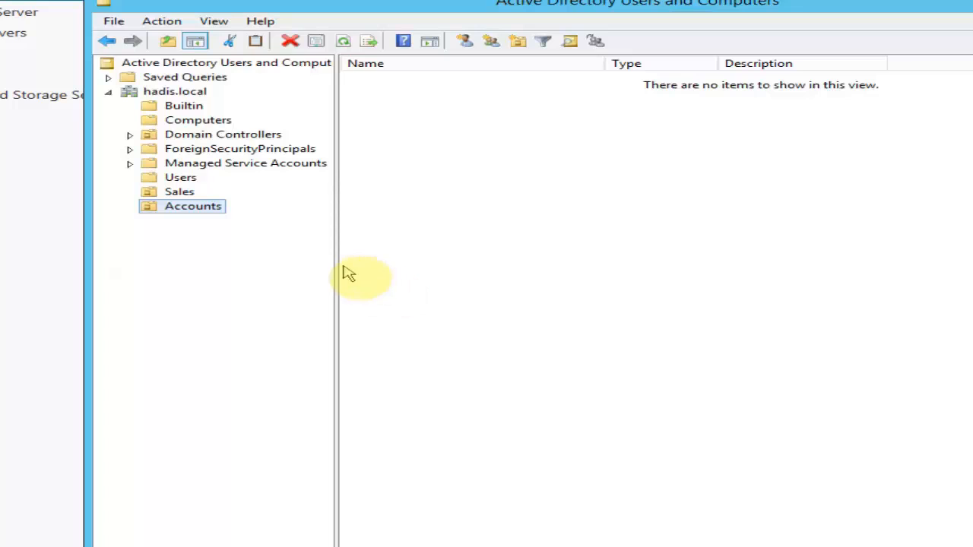
# Step: Browse to the empty Accounts OU and start a new user there
pyautogui.click(182, 196)
pyautogui.click(198, 212)
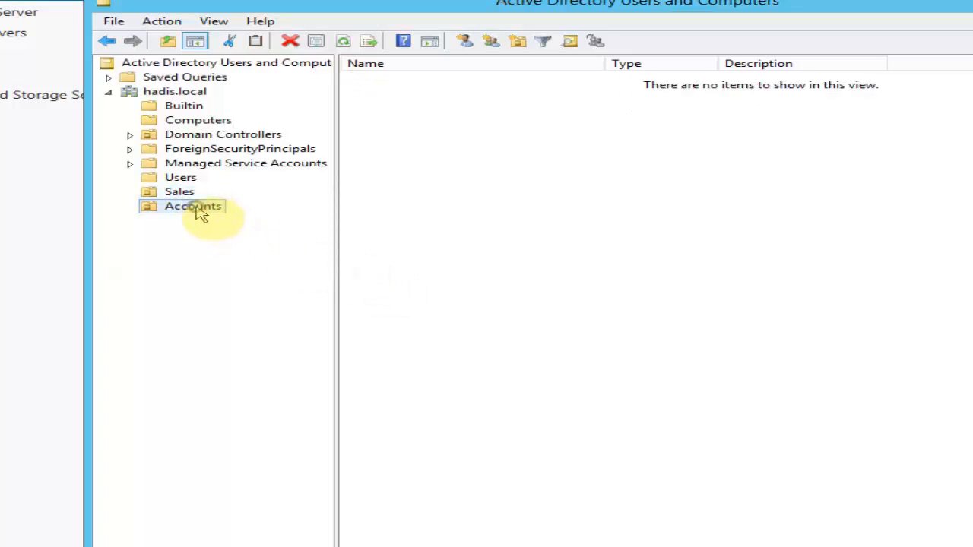
pyautogui.click(466, 42)
# Step: Cancel the new-user form and delete the first user account from the Sales OU
pyautogui.moveTo(482, 17); pyautogui.dragTo(693, 116)
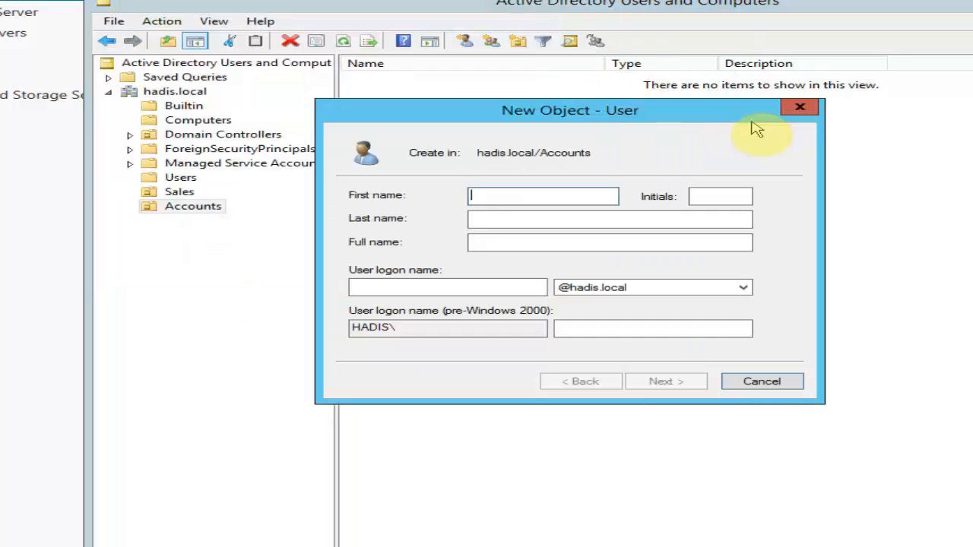
pyautogui.click(798, 110)
pyautogui.click(180, 192)
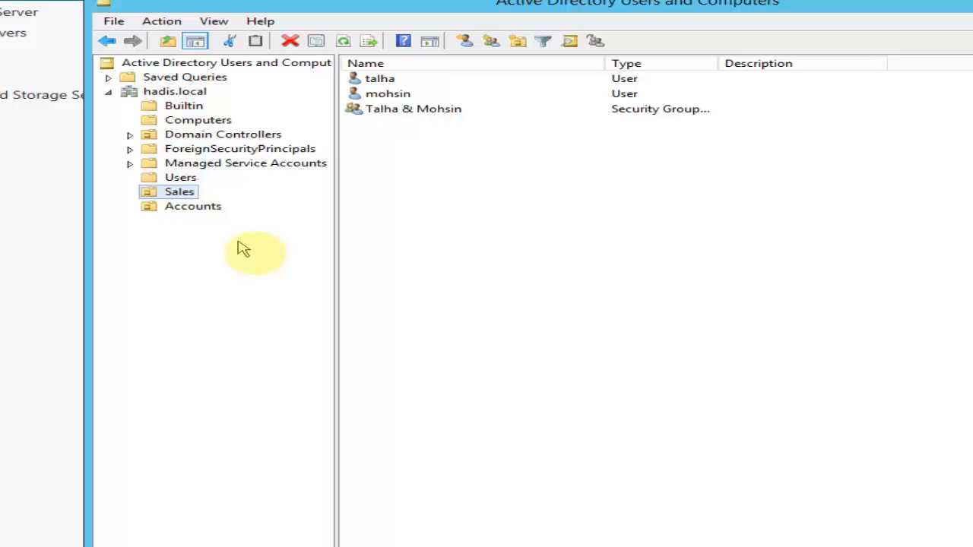
pyautogui.rightClick(389, 84)
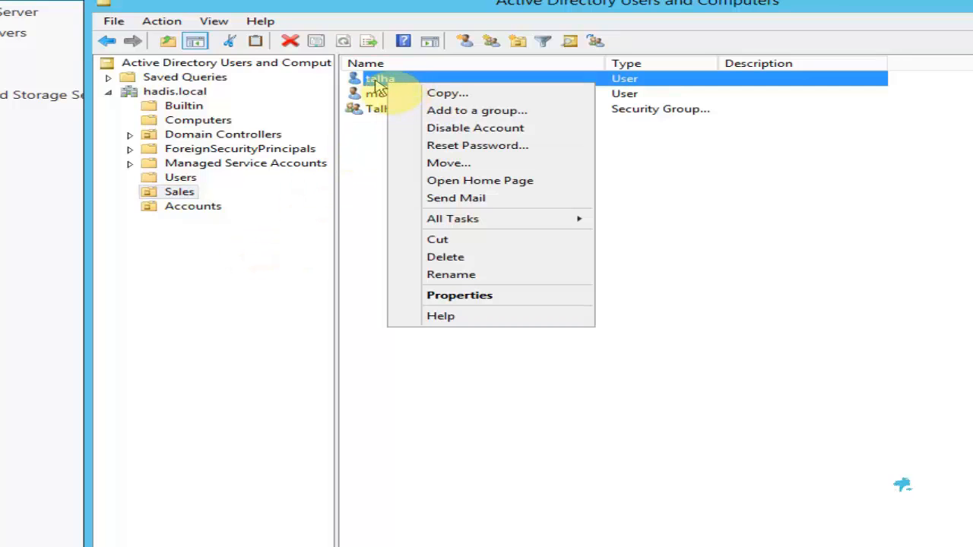
pyautogui.click(450, 257)
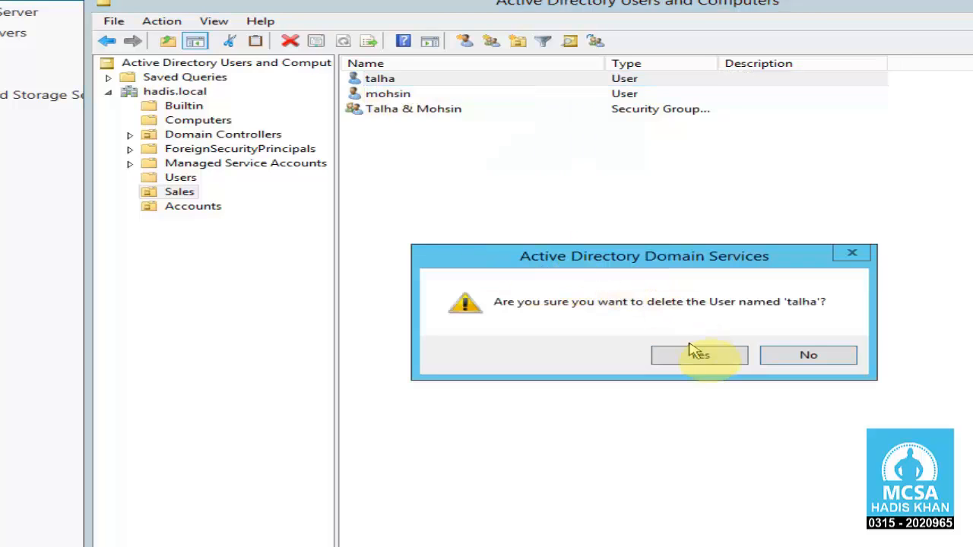
pyautogui.click(693, 353)
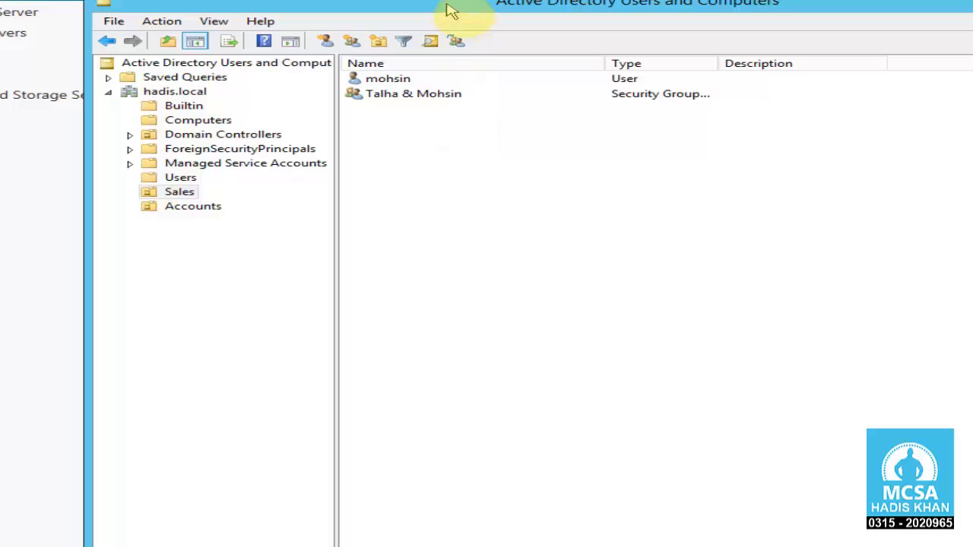
pyautogui.moveTo(453, 10); pyautogui.dragTo(469, 10)
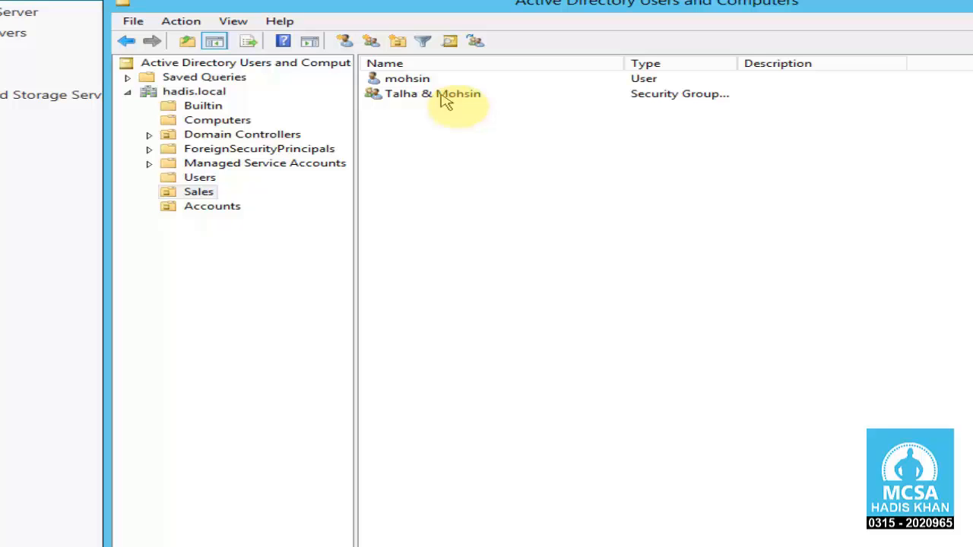
# Step: Disable the remaining Sales user's account
pyautogui.rightClick(421, 82)
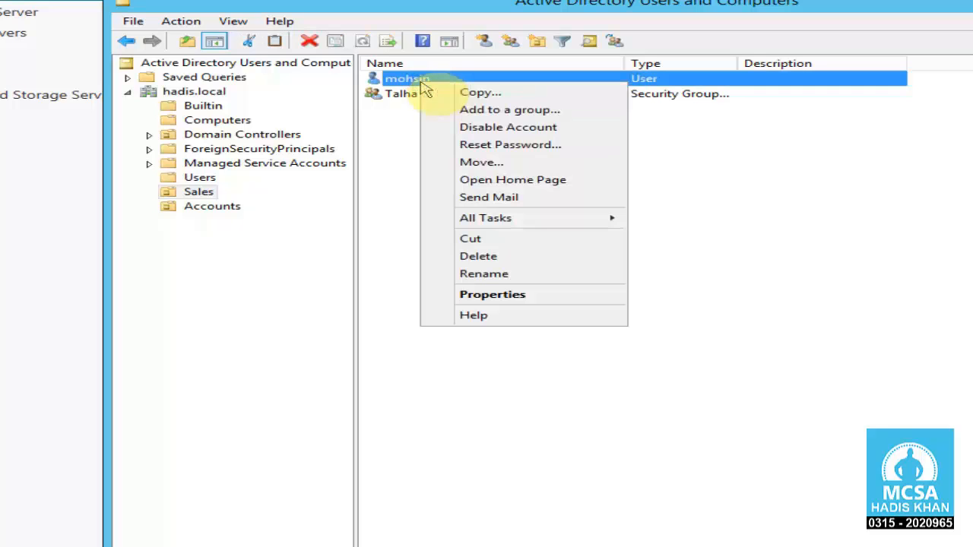
pyautogui.click(572, 133)
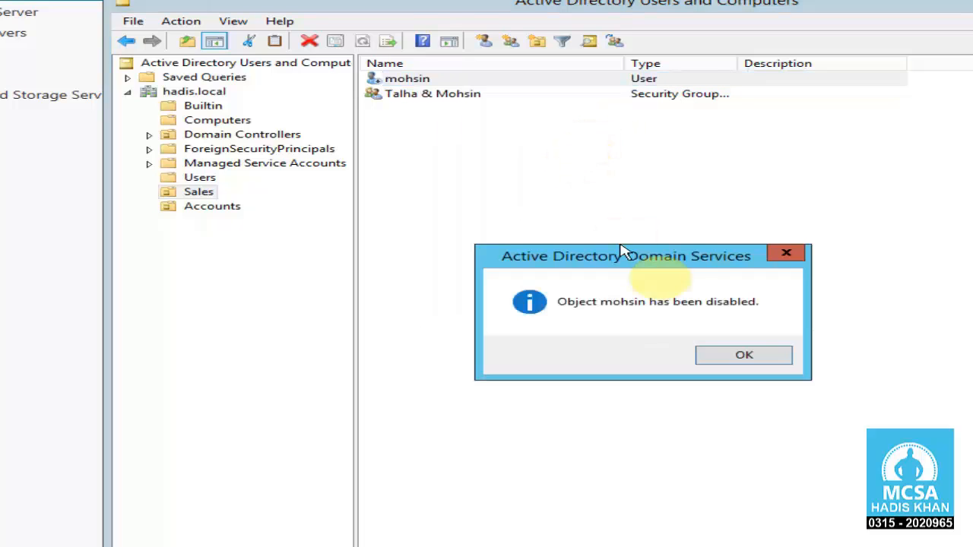
pyautogui.click(749, 356)
pyautogui.click(445, 156)
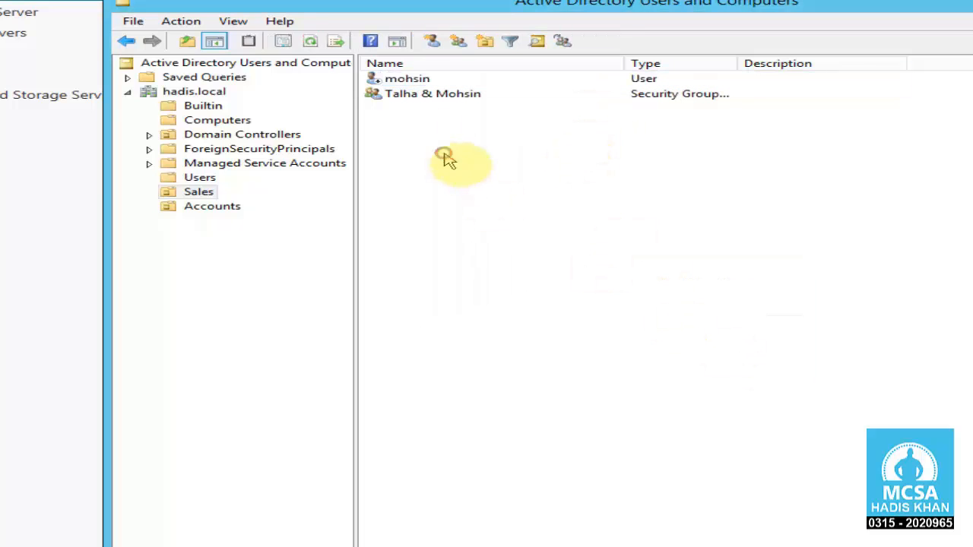
# Step: Re-enable that same user account
pyautogui.rightClick(422, 83)
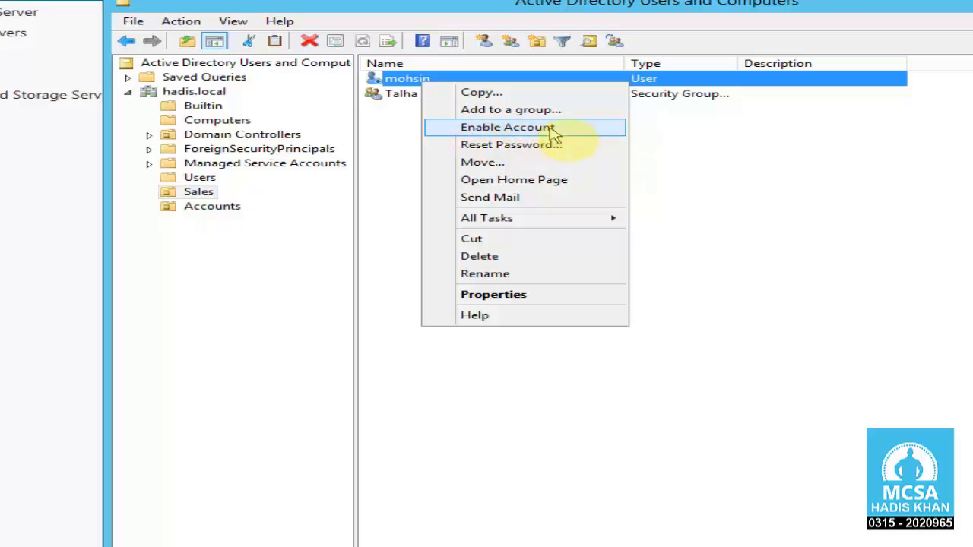
pyautogui.click(585, 133)
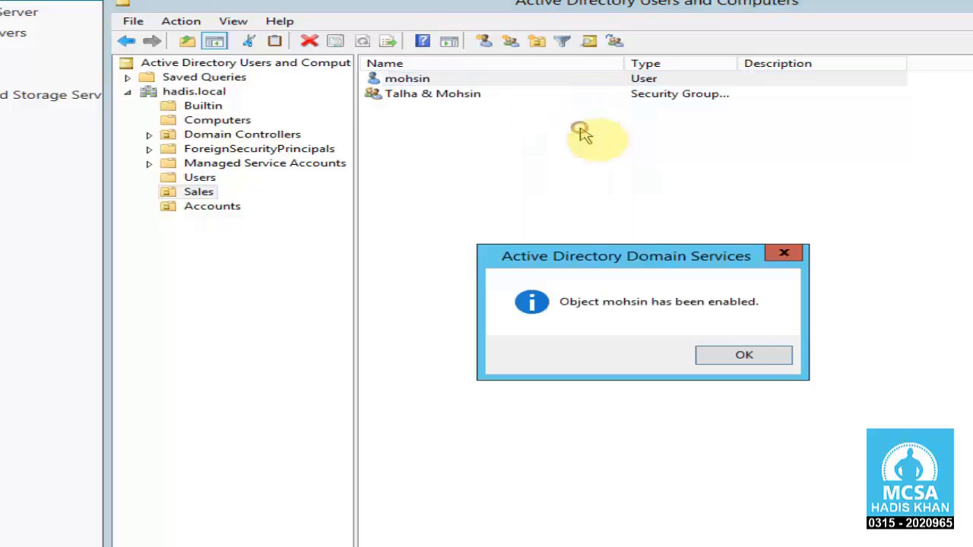
pyautogui.click(745, 356)
pyautogui.click(552, 232)
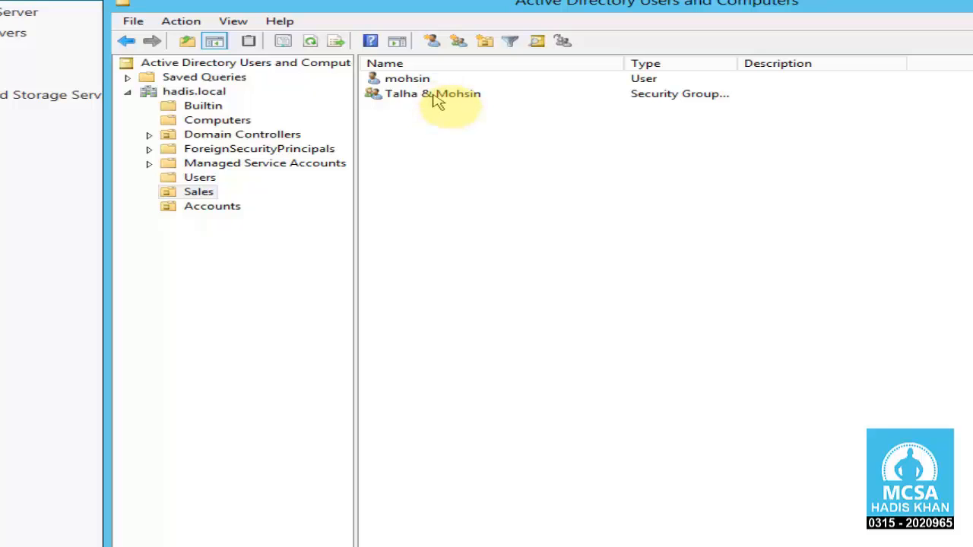
pyautogui.rightClick(173, 194)
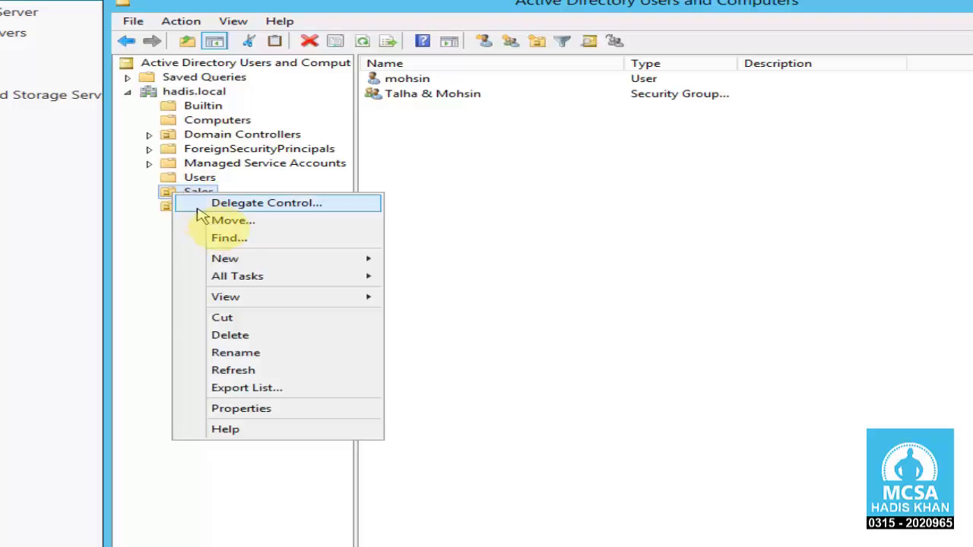
pyautogui.click(293, 344)
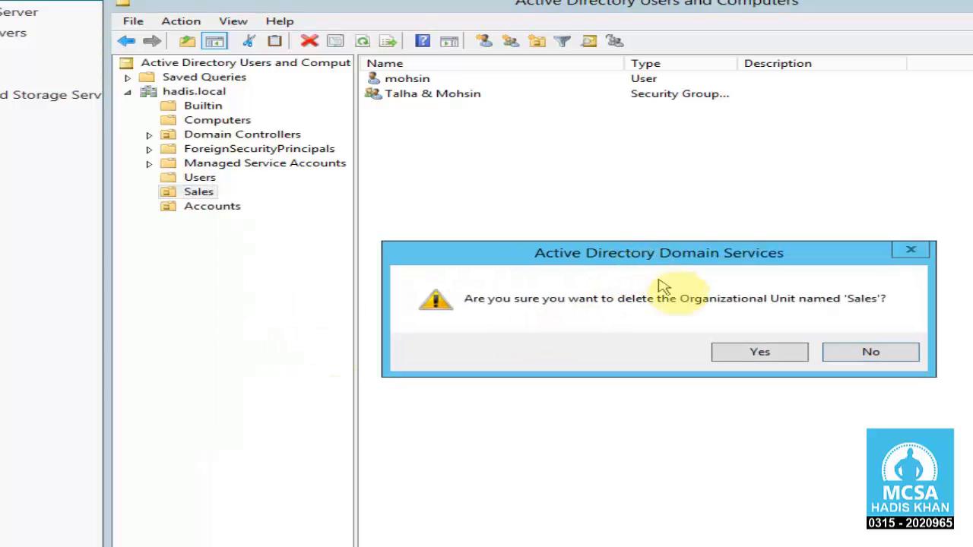
pyautogui.click(766, 352)
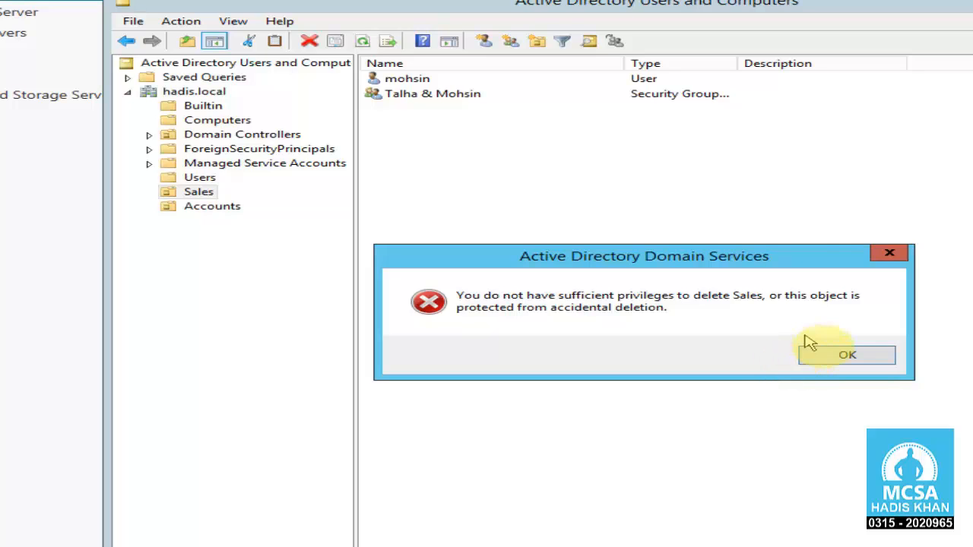
pyautogui.moveTo(813, 256); pyautogui.dragTo(831, 253)
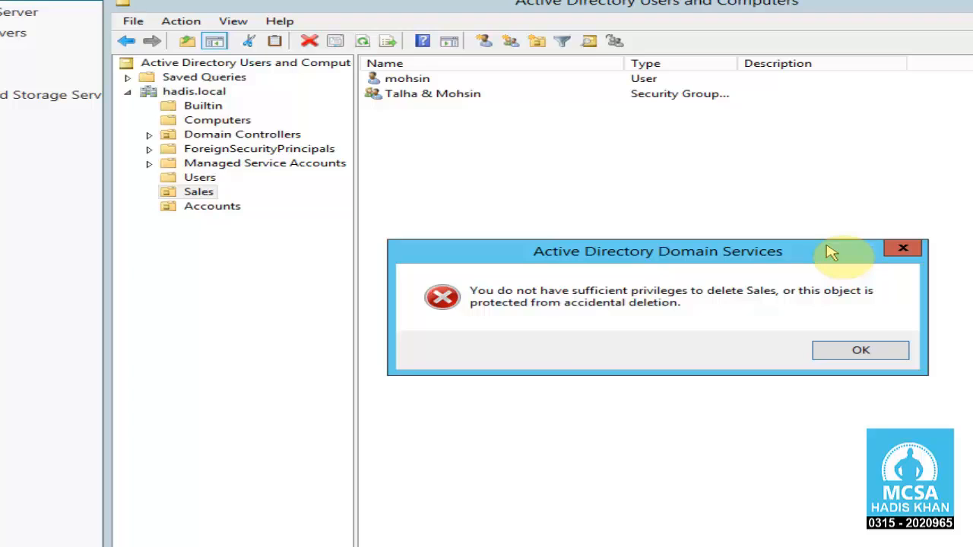
pyautogui.click(902, 257)
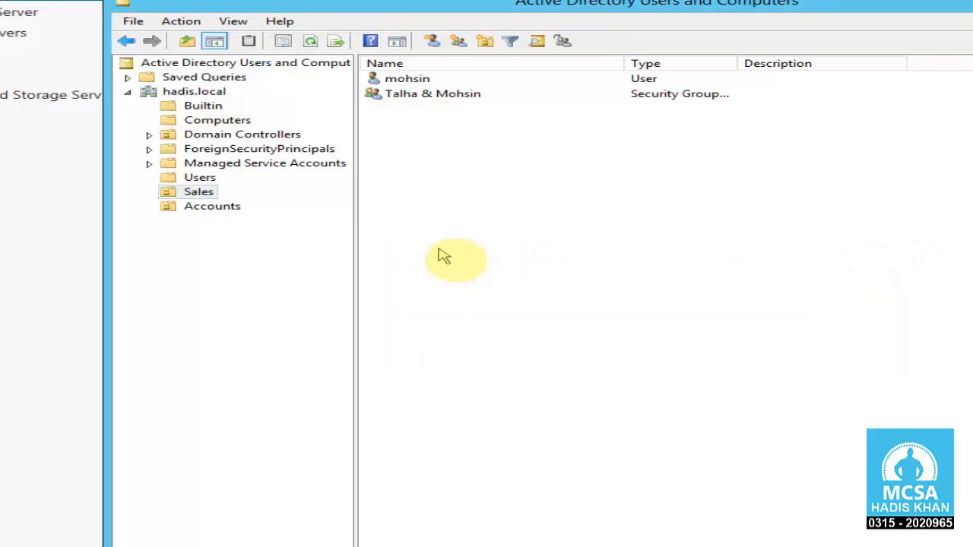
# Step: Browse the Sales OU's property tabs (General, Managed By, COM+) and close without changes
pyautogui.click(237, 22)
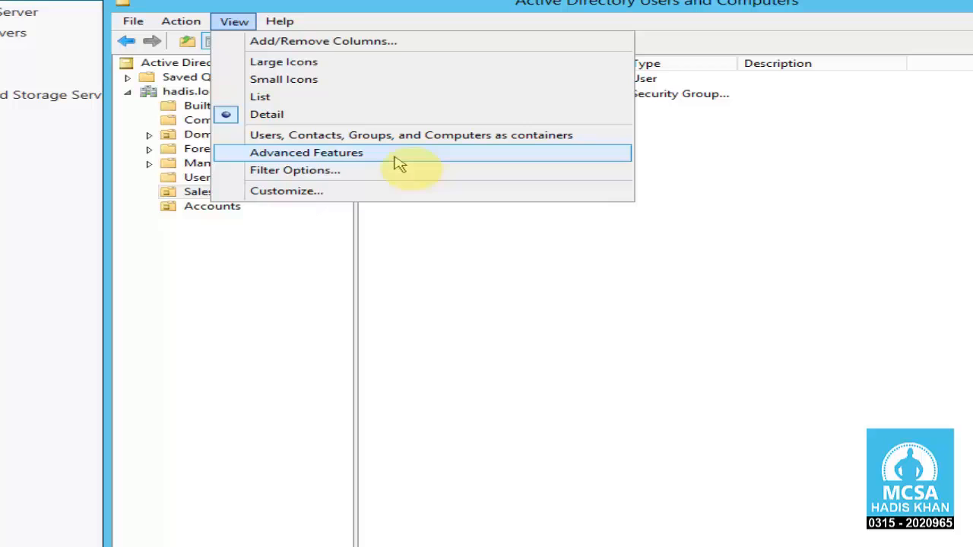
pyautogui.click(293, 255)
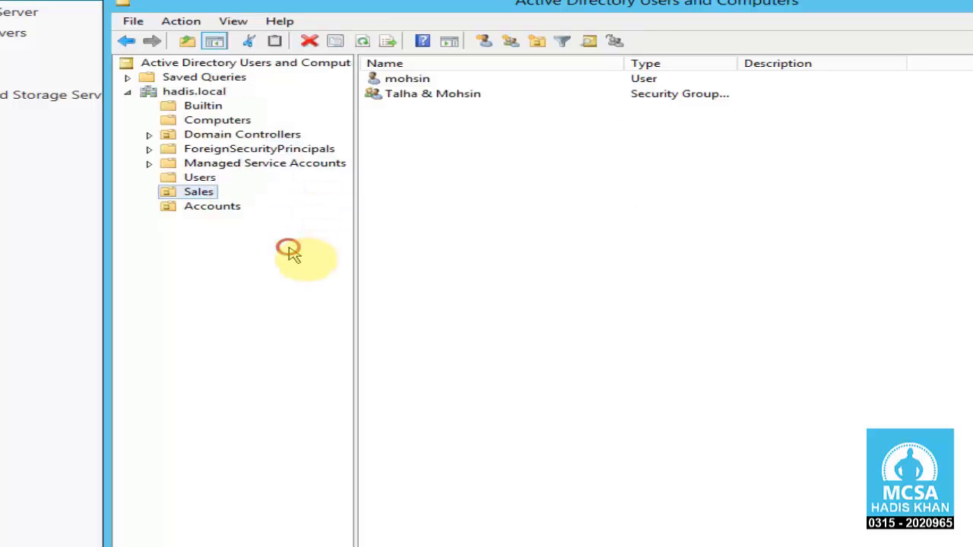
pyautogui.rightClick(204, 196)
pyautogui.click(333, 412)
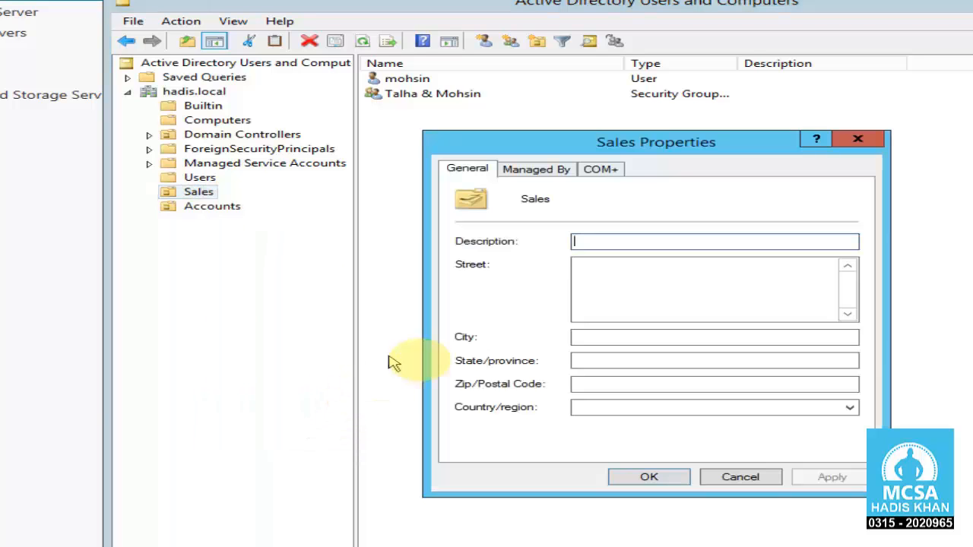
pyautogui.click(548, 169)
pyautogui.click(605, 172)
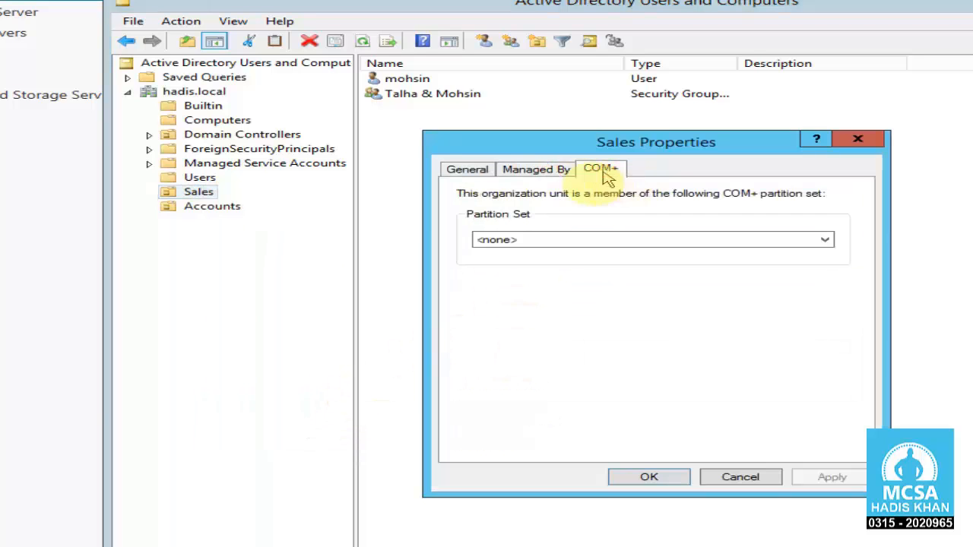
pyautogui.click(523, 170)
pyautogui.click(464, 171)
pyautogui.click(534, 170)
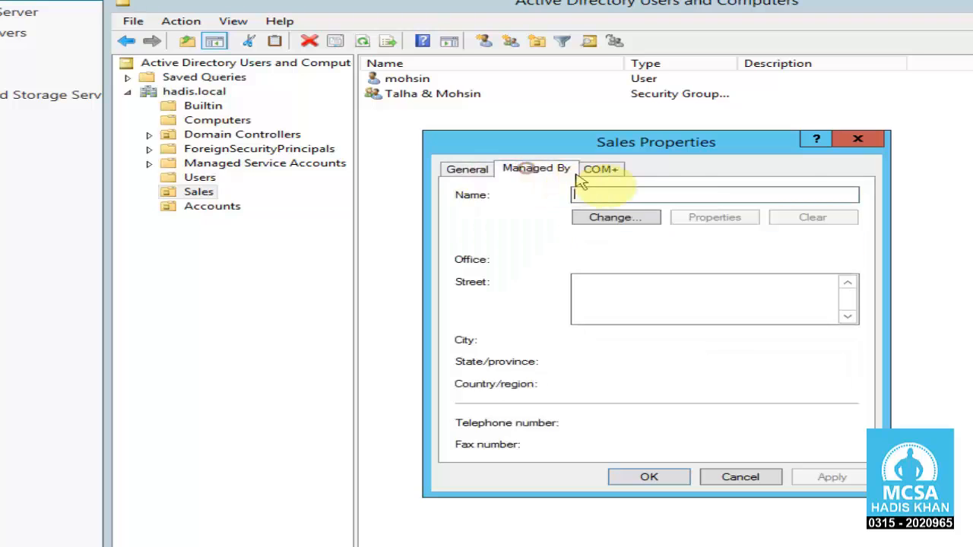
pyautogui.click(600, 170)
pyautogui.click(855, 149)
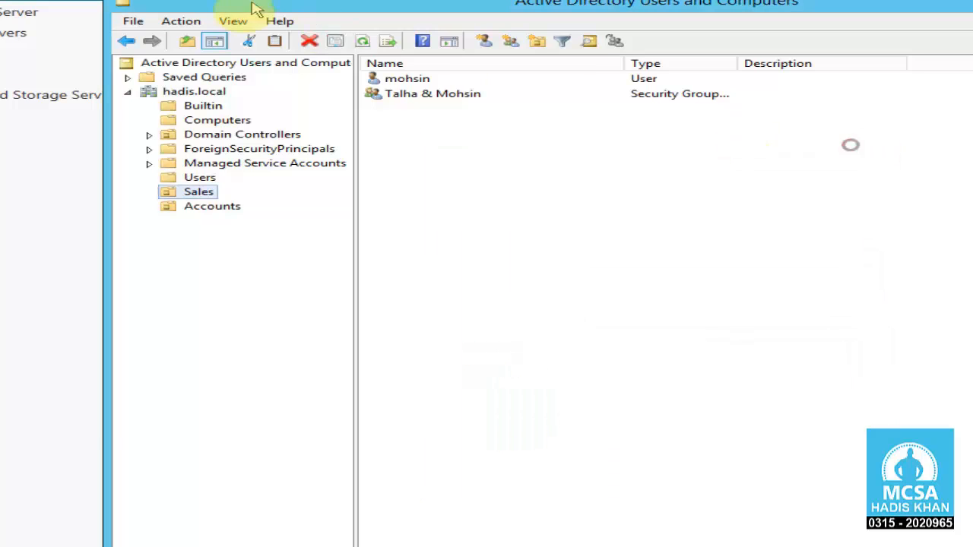
# Step: Turn on View > Advanced Features and select the Sales OU
pyautogui.click(232, 22)
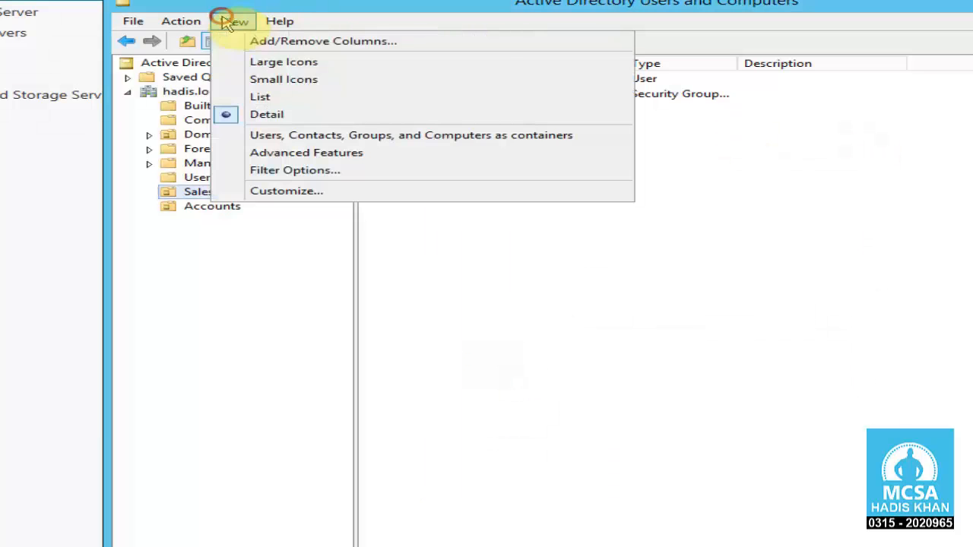
pyautogui.click(373, 163)
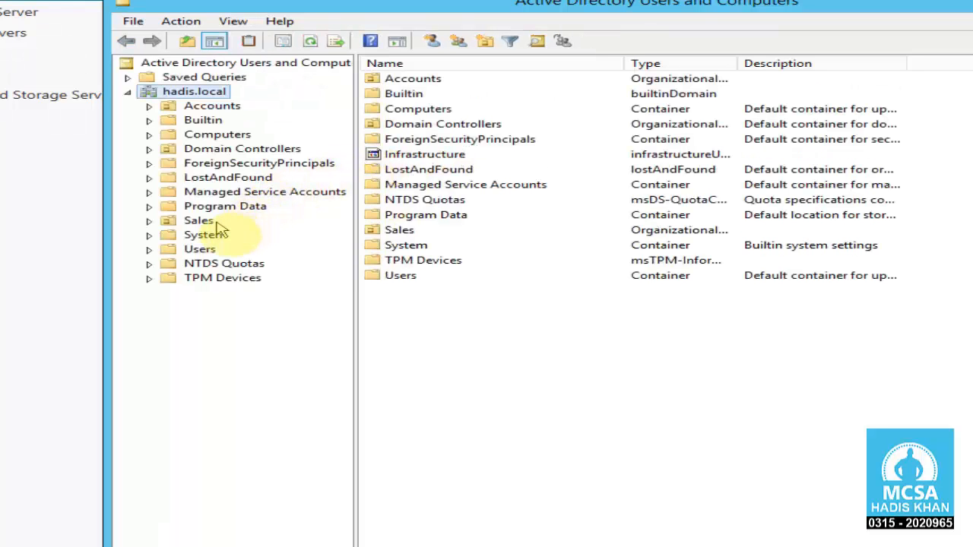
pyautogui.click(199, 221)
# Step: Uncheck 'Protect object from accidental deletion' on the Sales OU's Object tab and apply
pyautogui.rightClick(202, 222)
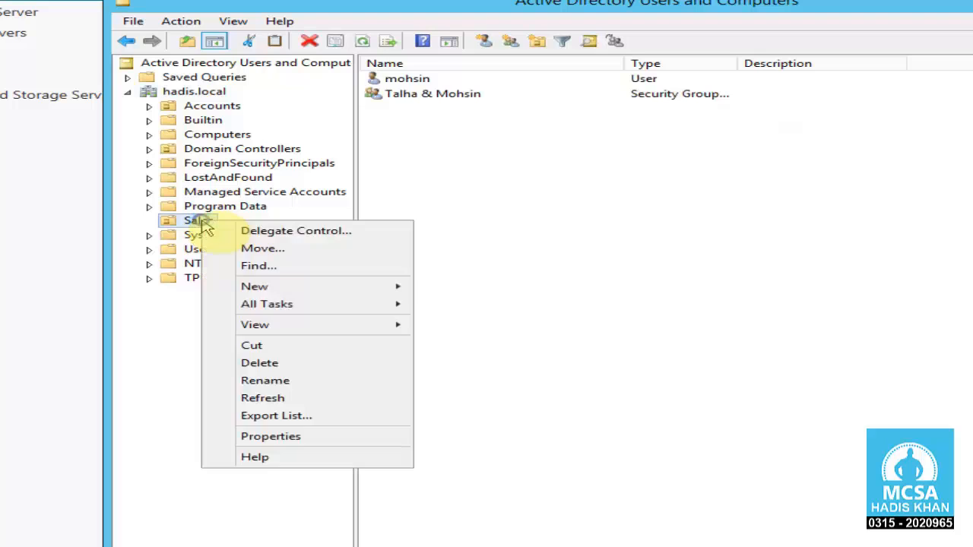
pyautogui.click(352, 436)
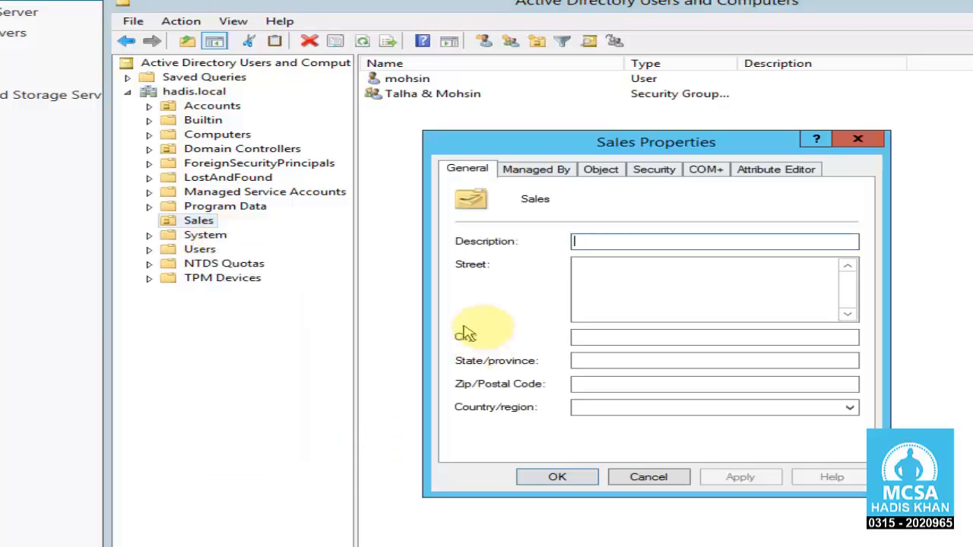
pyautogui.click(538, 169)
pyautogui.click(594, 172)
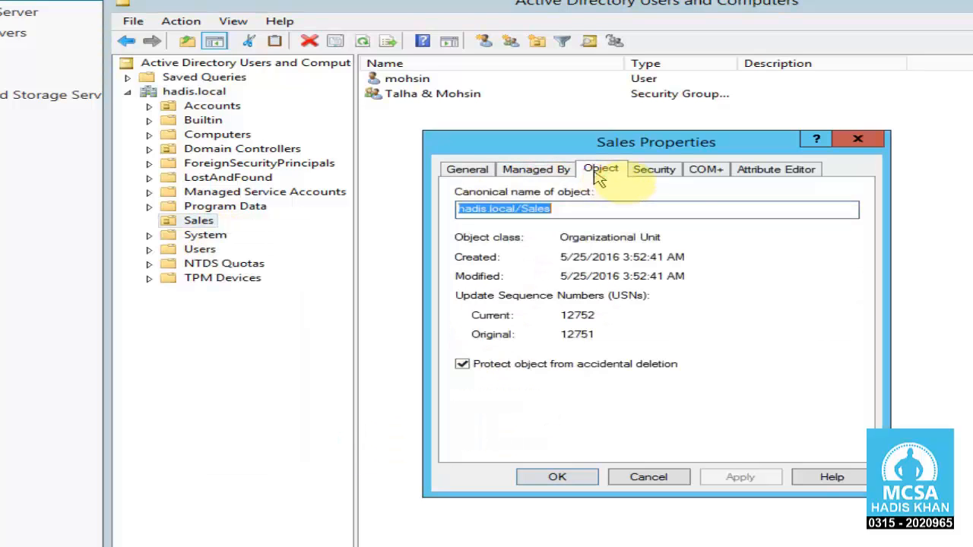
pyautogui.click(655, 170)
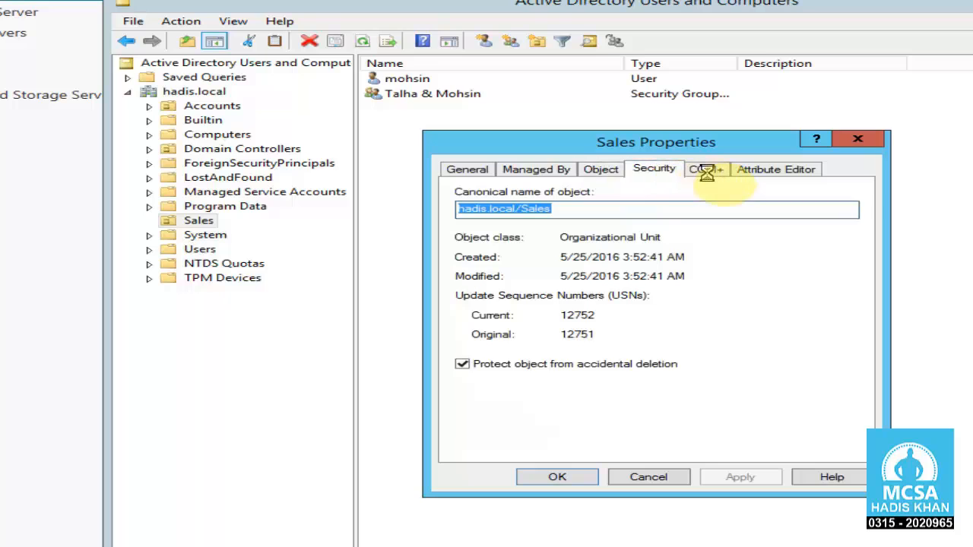
pyautogui.click(605, 170)
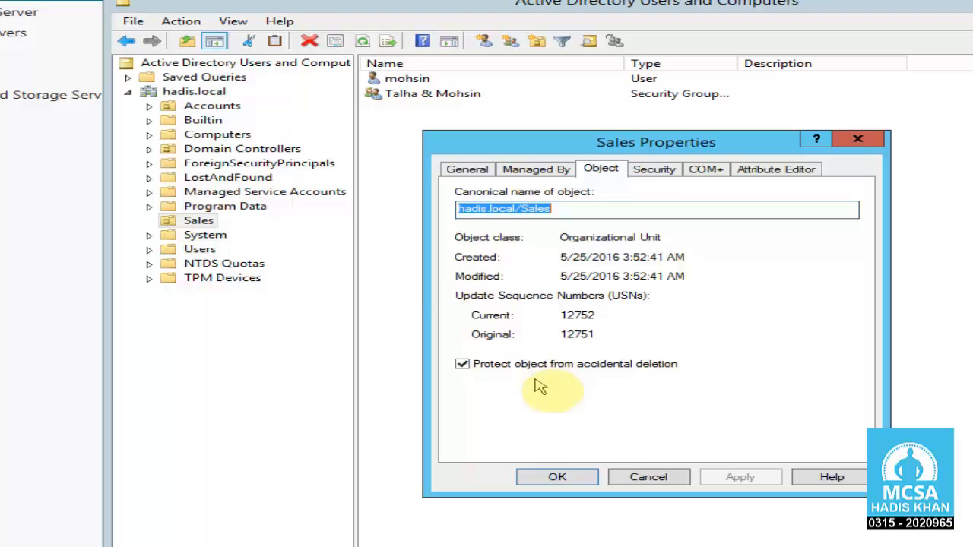
pyautogui.click(463, 366)
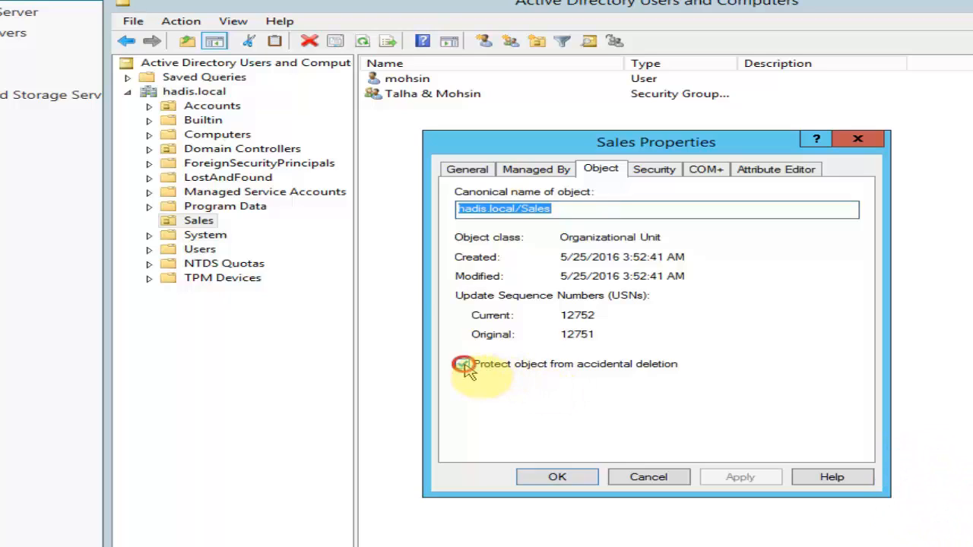
pyautogui.click(749, 479)
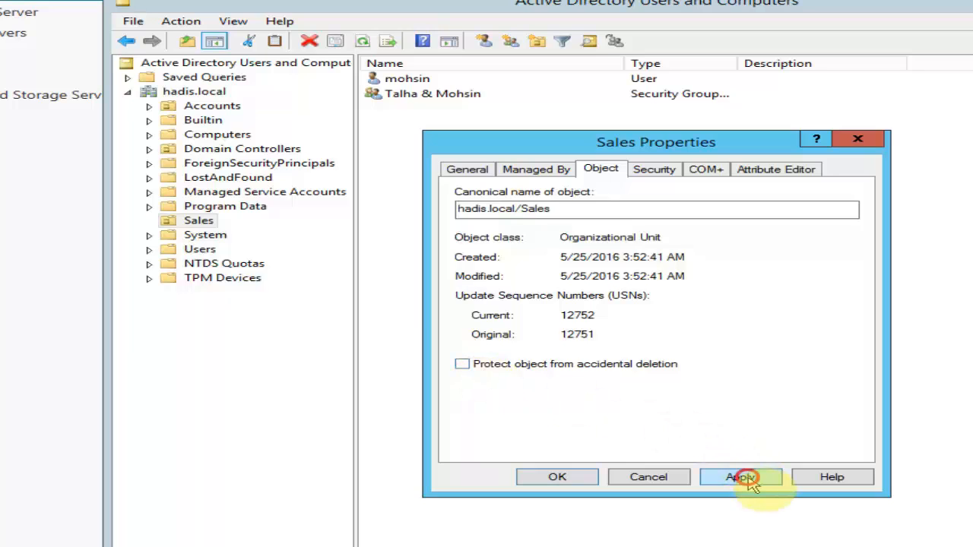
pyautogui.click(586, 477)
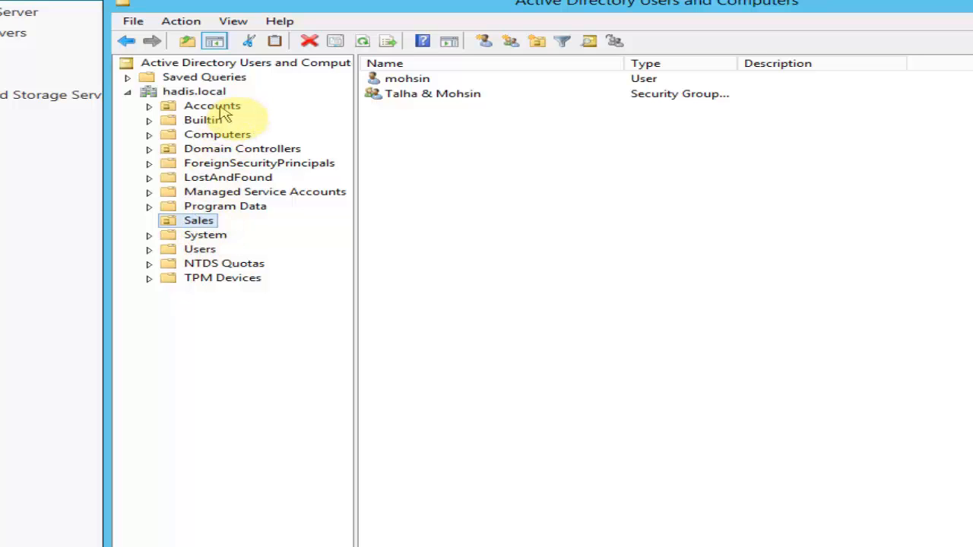
# Step: Turn Advanced Features back off and select the Sales OU
pyautogui.click(251, 23)
pyautogui.click(337, 155)
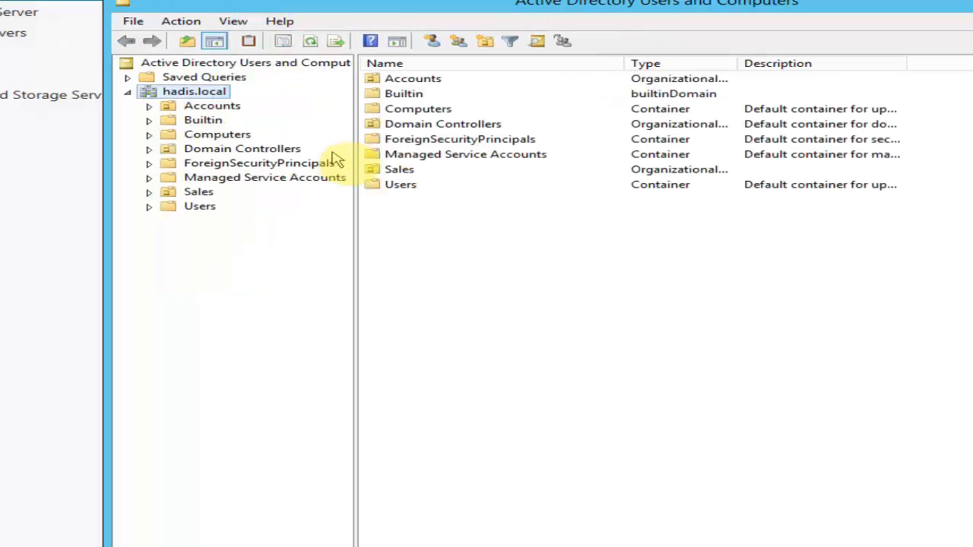
pyautogui.click(199, 192)
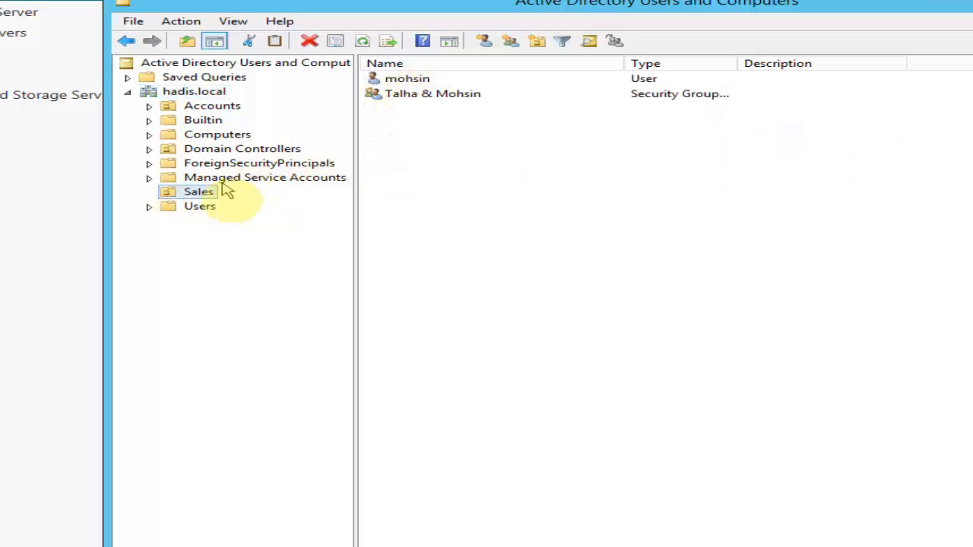
# Step: Delete the Sales OU with its whole subtree, then confirm Accounts is empty
pyautogui.rightClick(203, 193)
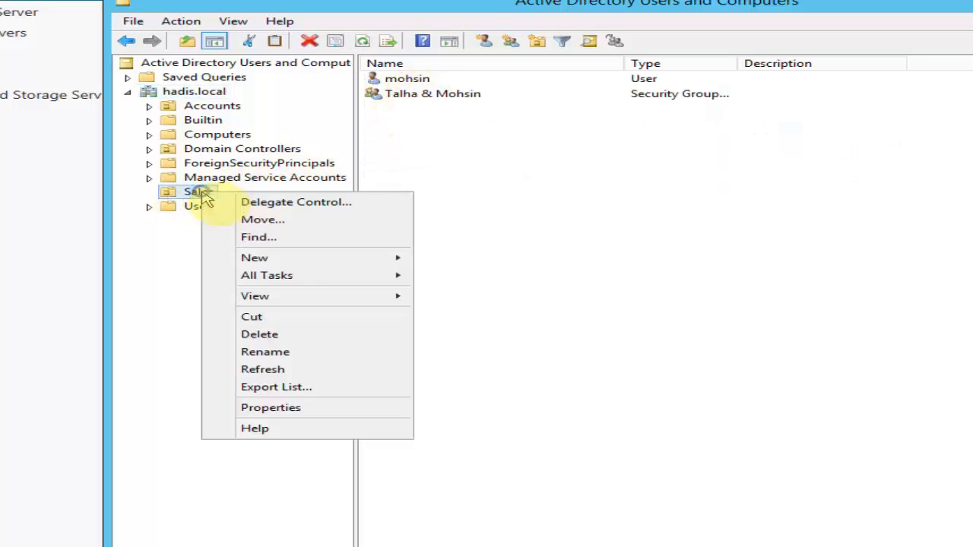
pyautogui.click(248, 332)
pyautogui.click(738, 355)
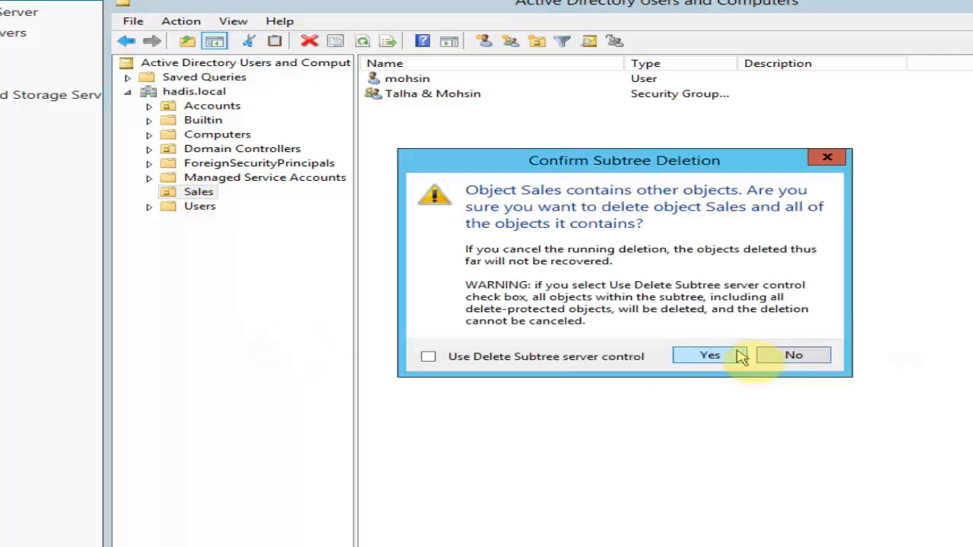
pyautogui.click(709, 357)
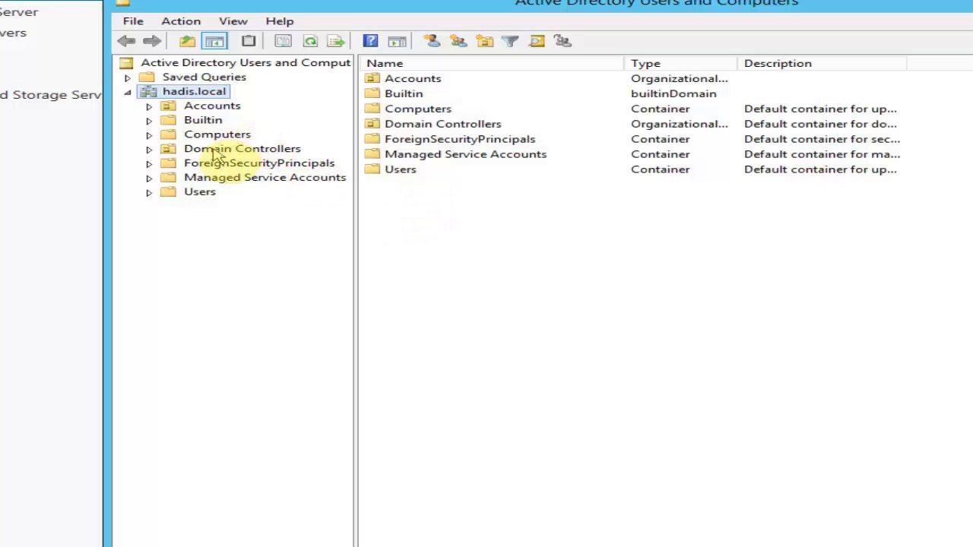
pyautogui.click(202, 111)
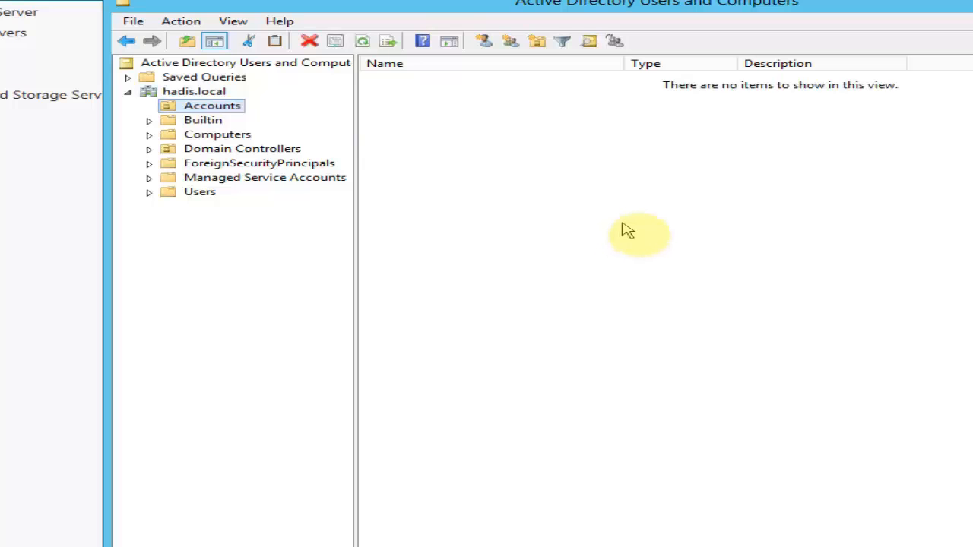
# Step: Move the console window aside and close Active Directory Users and Computers
pyautogui.moveTo(580, 4); pyautogui.dragTo(577, 18)
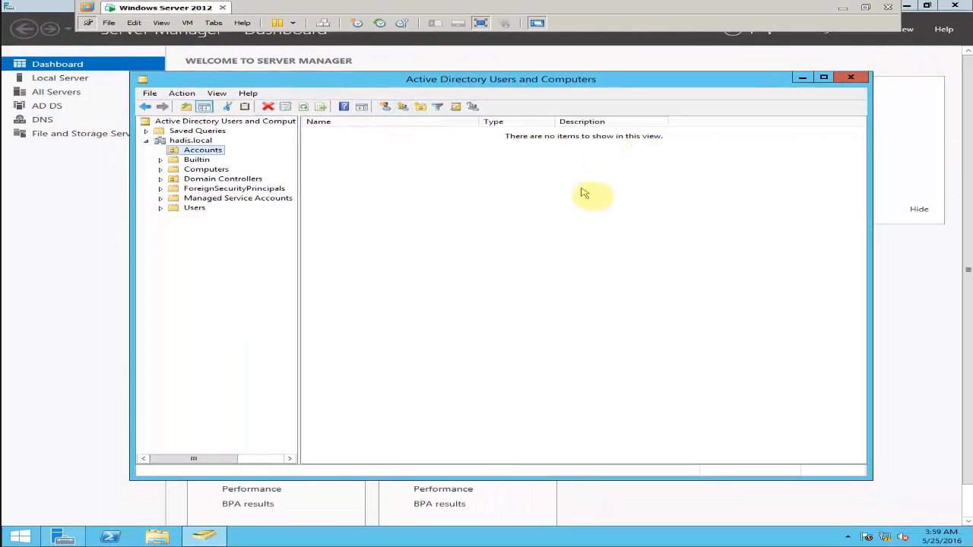
pyautogui.click(638, 81)
pyautogui.moveTo(638, 81); pyautogui.dragTo(631, 85)
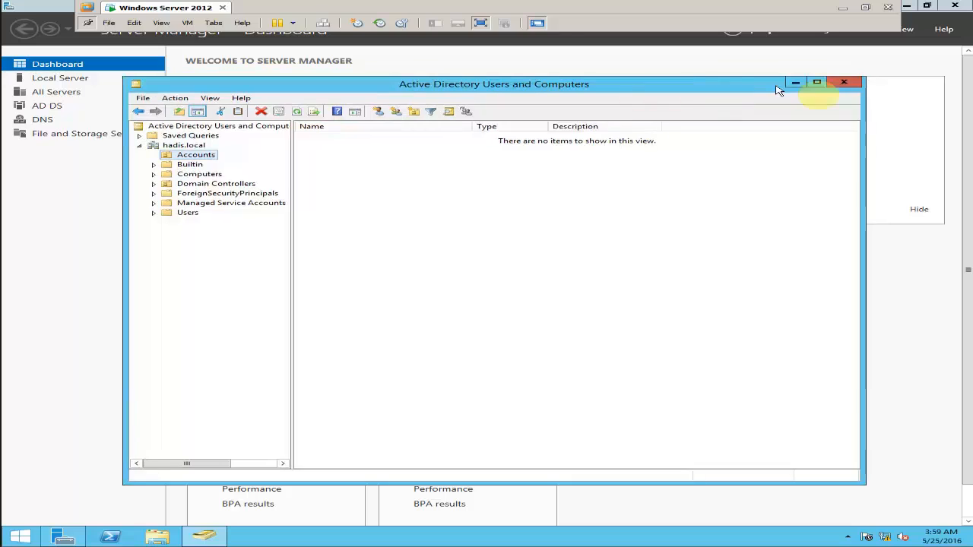
pyautogui.click(844, 84)
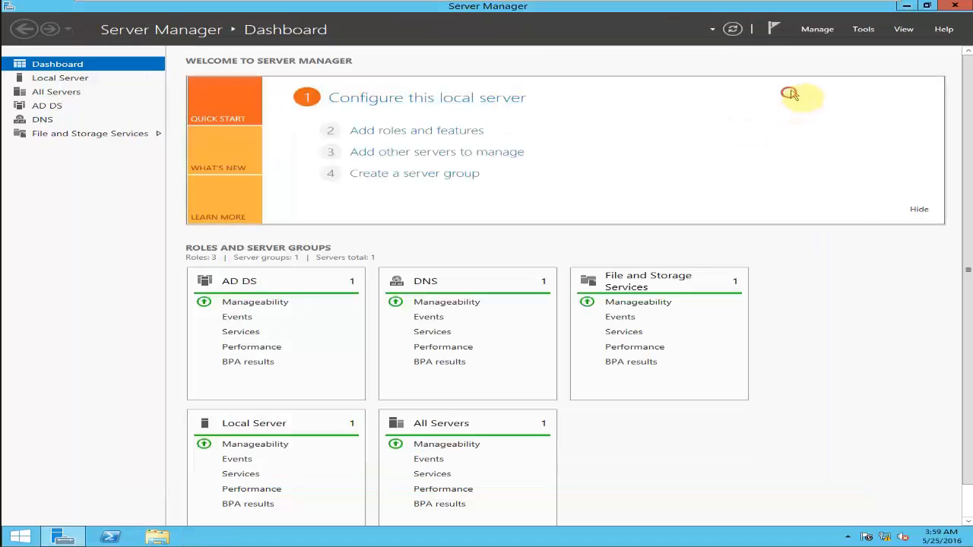
pyautogui.click(862, 34)
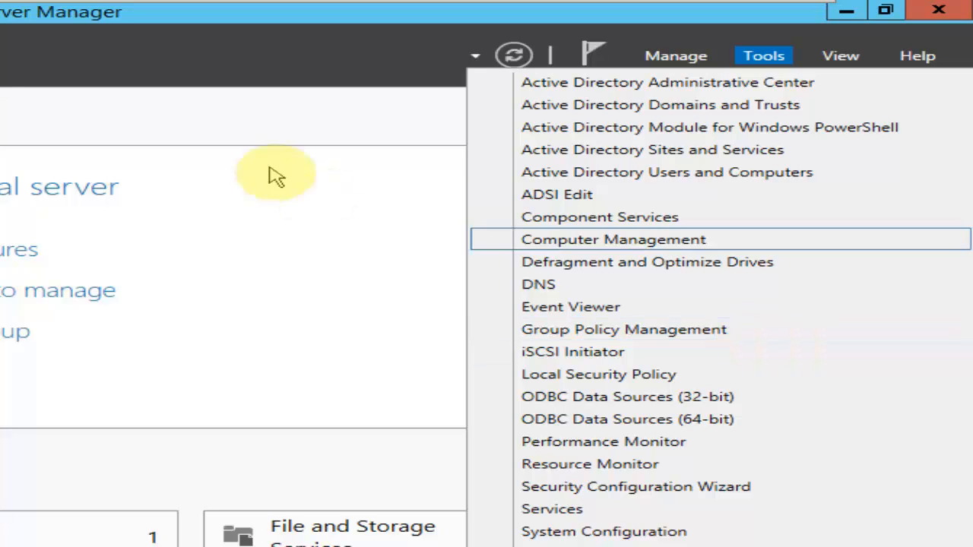
pyautogui.click(228, 125)
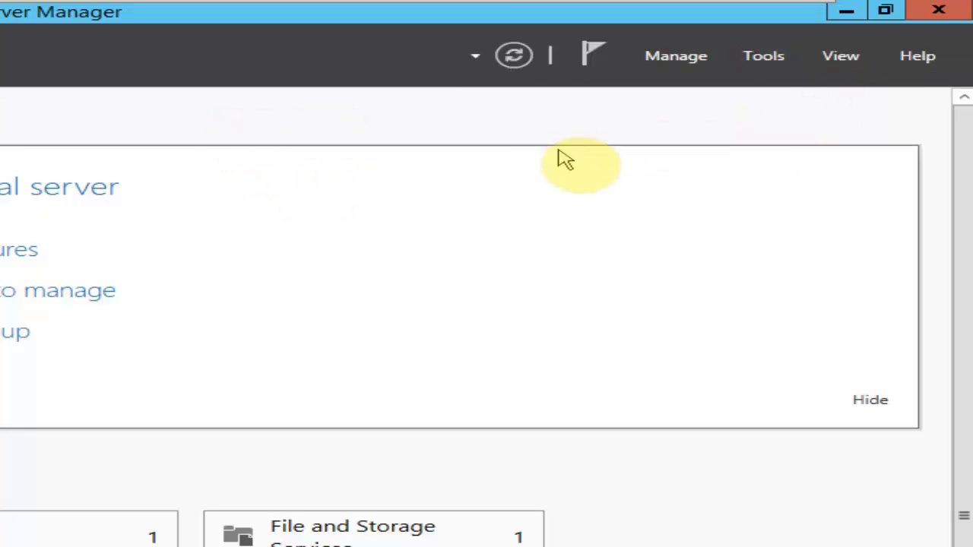
pyautogui.moveTo(425, 2)
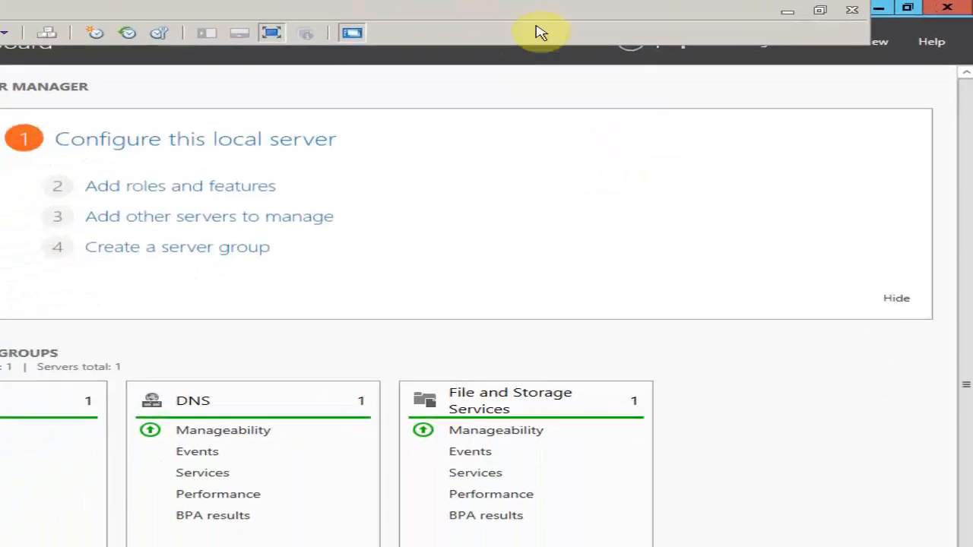
pyautogui.click(666, 20)
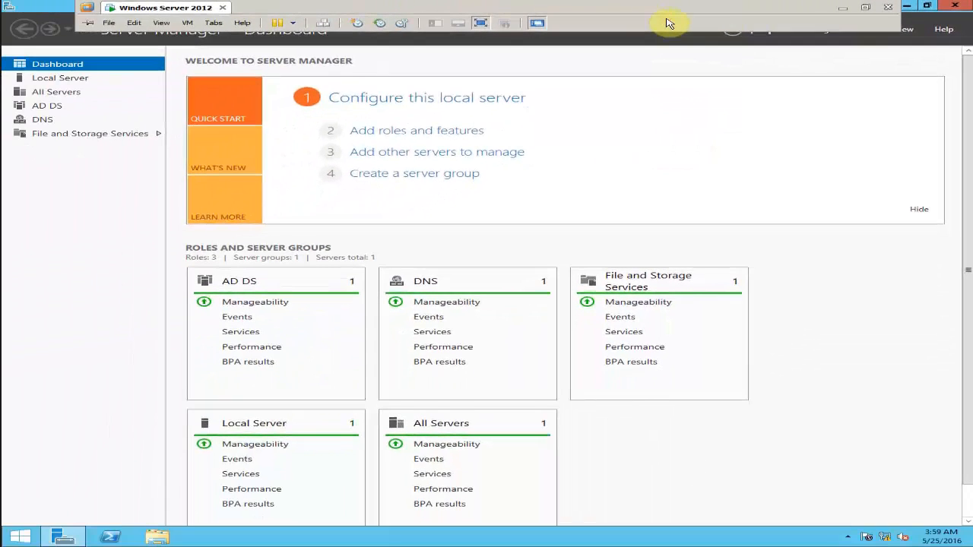